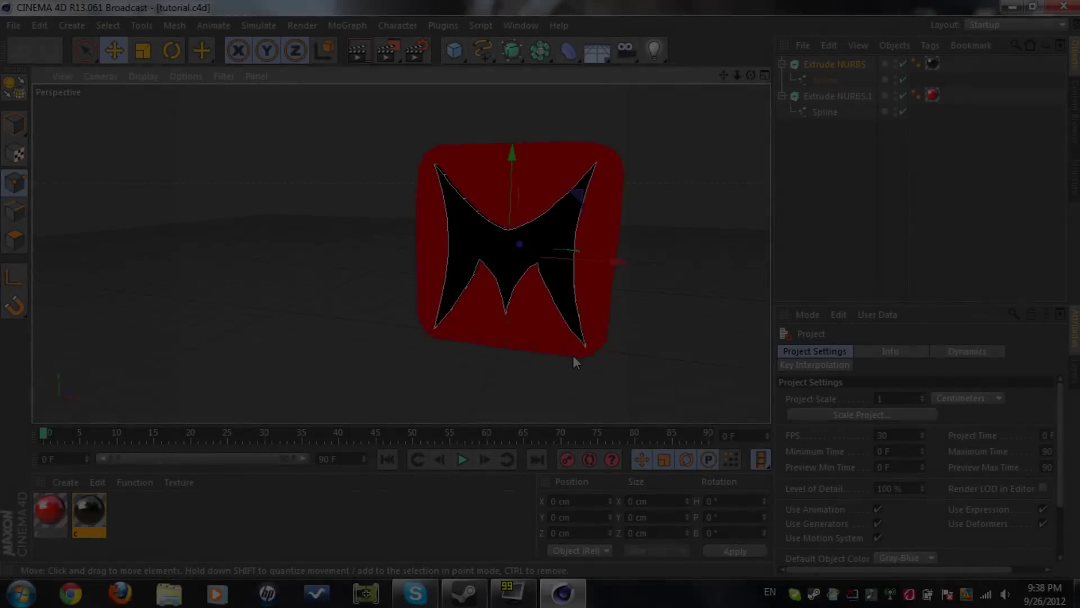
# Examine the finished red and black extruded emblem from the front and side
pyautogui.moveTo(617, 285)
pyautogui.keyDown('alt'); pyautogui.mouseDown()
pyautogui.moveTo(1, 285)
pyautogui.moveTo(1, 270)
pyautogui.moveTo(616, 285)
pyautogui.moveTo(109, 350)
pyautogui.moveTo(585, 249)
pyautogui.moveTo(757, 289)
pyautogui.moveTo(151, 264)
pyautogui.moveTo(681, 228)
pyautogui.mouseUp(); pyautogui.keyUp('alt')
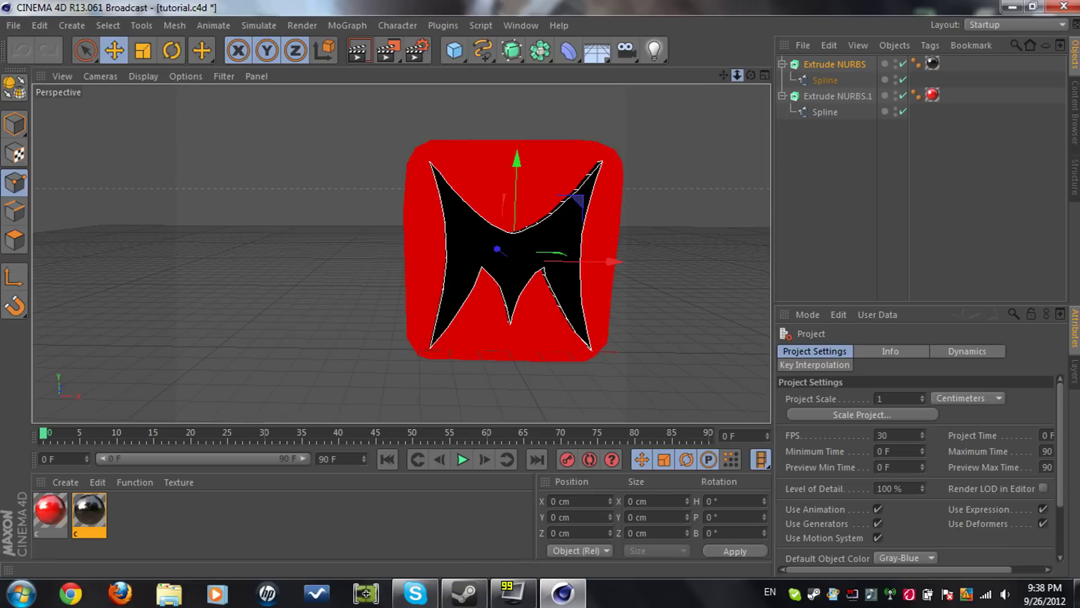
pyautogui.moveTo(737, 75); pyautogui.dragTo(575, 83)
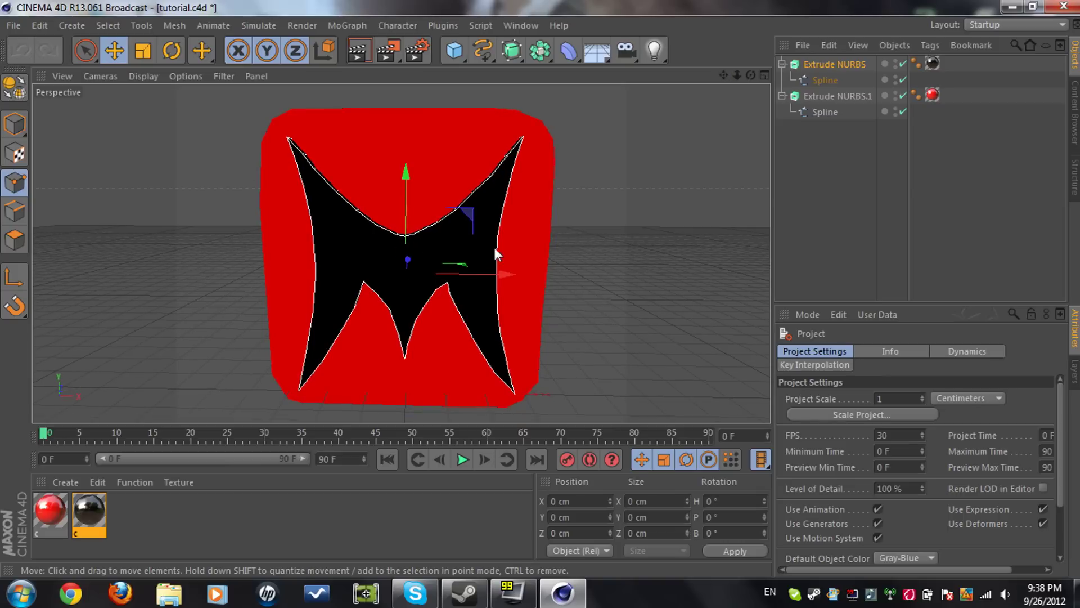
pyautogui.keyDown('alt'); pyautogui.moveTo(494, 247); pyautogui.dragTo(248, 239); pyautogui.keyUp('alt')
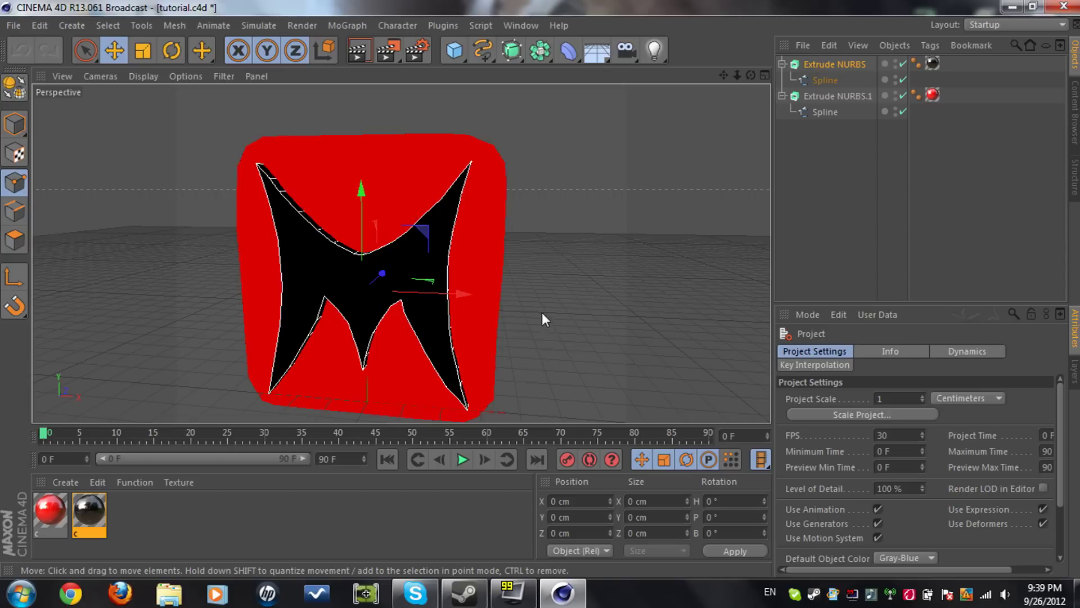
pyautogui.keyDown('alt'); pyautogui.moveTo(542, 313); pyautogui.dragTo(346, 315); pyautogui.keyUp('alt')
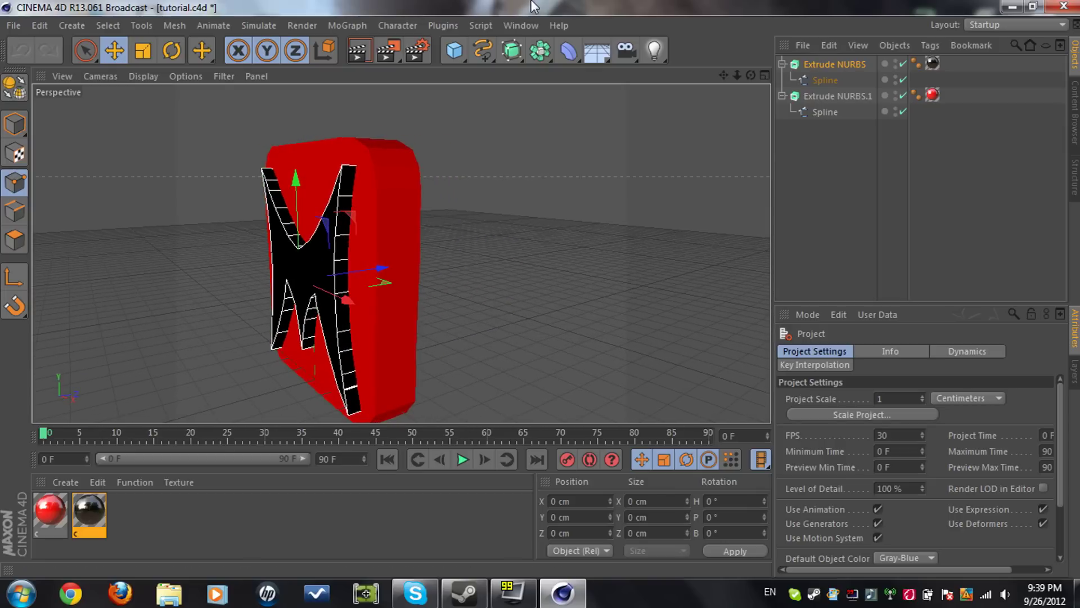
pyautogui.click(360, 58)
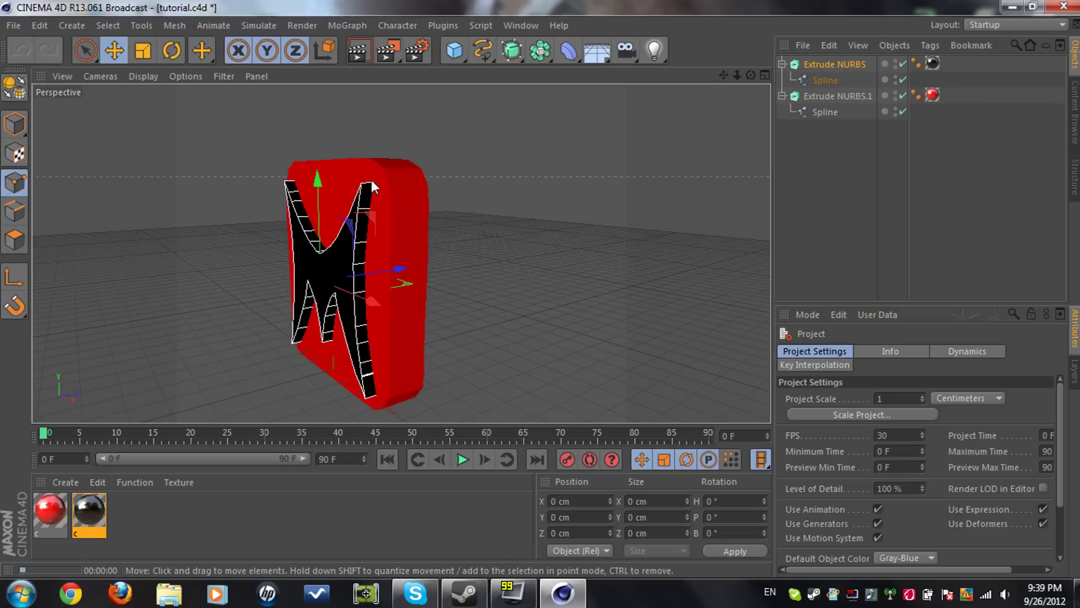
pyautogui.keyDown('alt'); pyautogui.moveTo(350, 333); pyautogui.dragTo(796, 177); pyautogui.keyUp('alt')
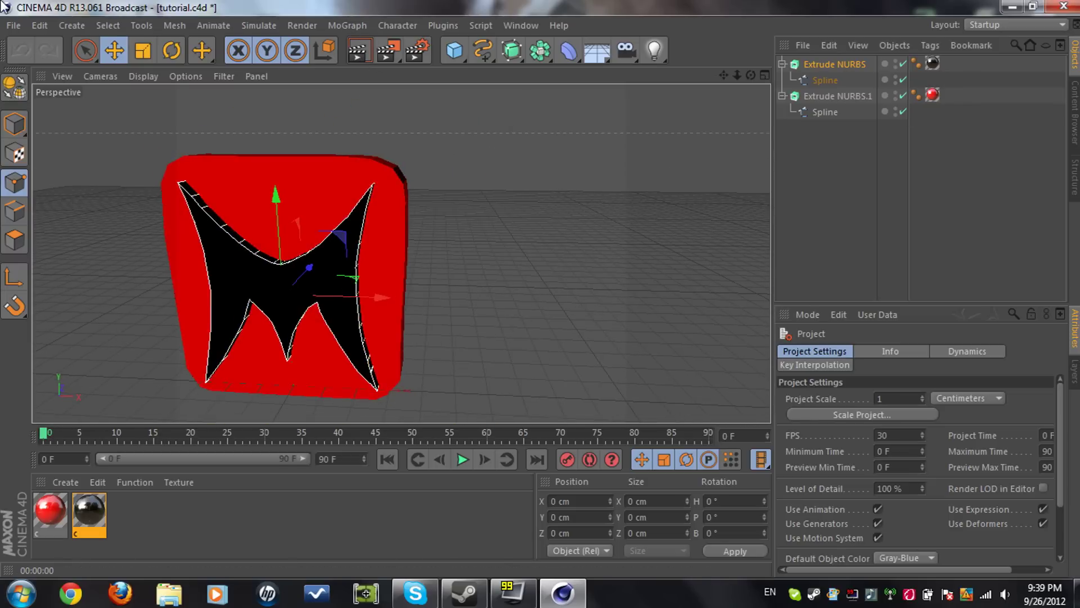
# Create a new empty project and enlarge the Front view to fill the viewport area
pyautogui.click(9, 23)
pyautogui.click(79, 45)
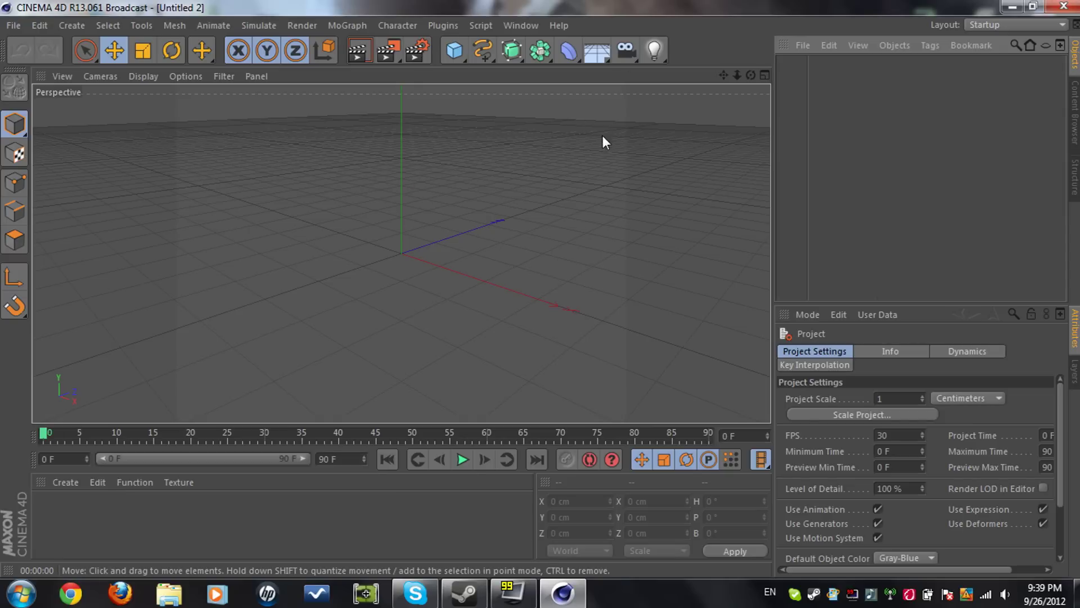
pyautogui.keyDown('alt'); pyautogui.moveTo(575, 174); pyautogui.dragTo(543, 171); pyautogui.keyUp('alt')
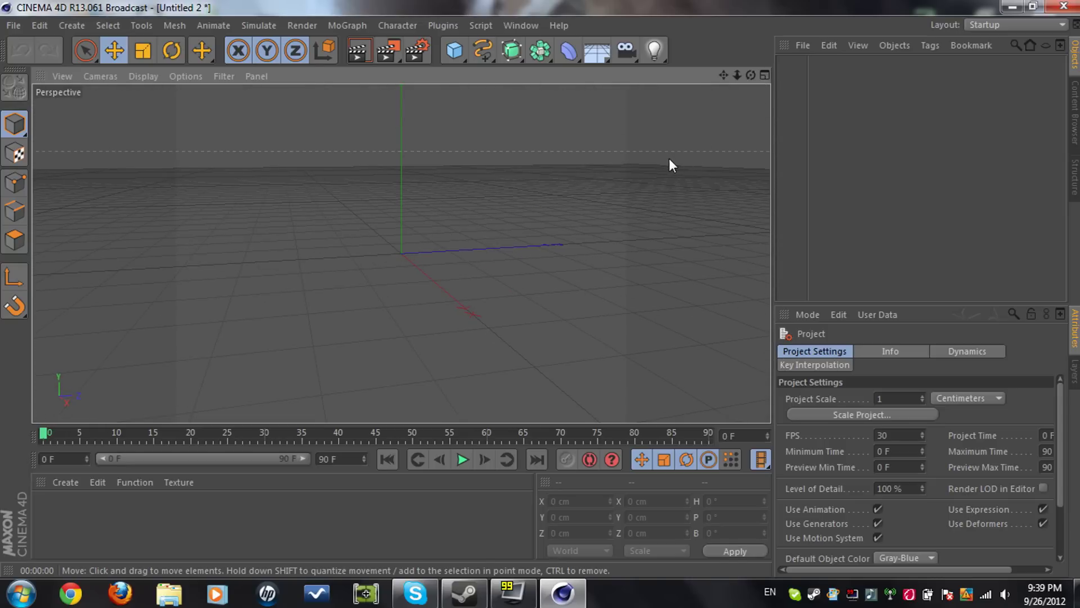
pyautogui.click(763, 77)
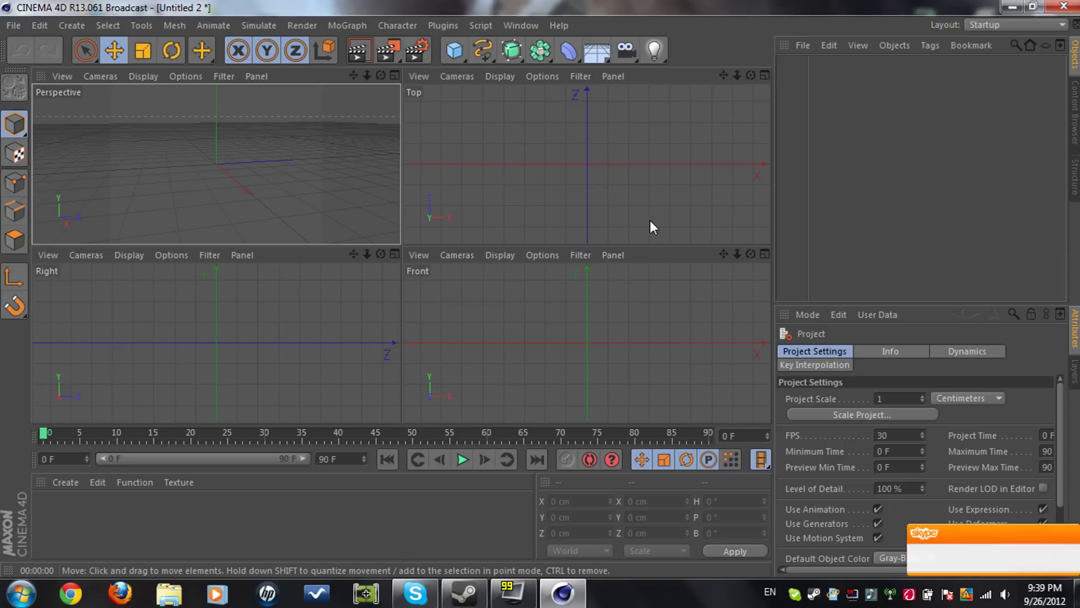
pyautogui.click(763, 258)
pyautogui.click(764, 255)
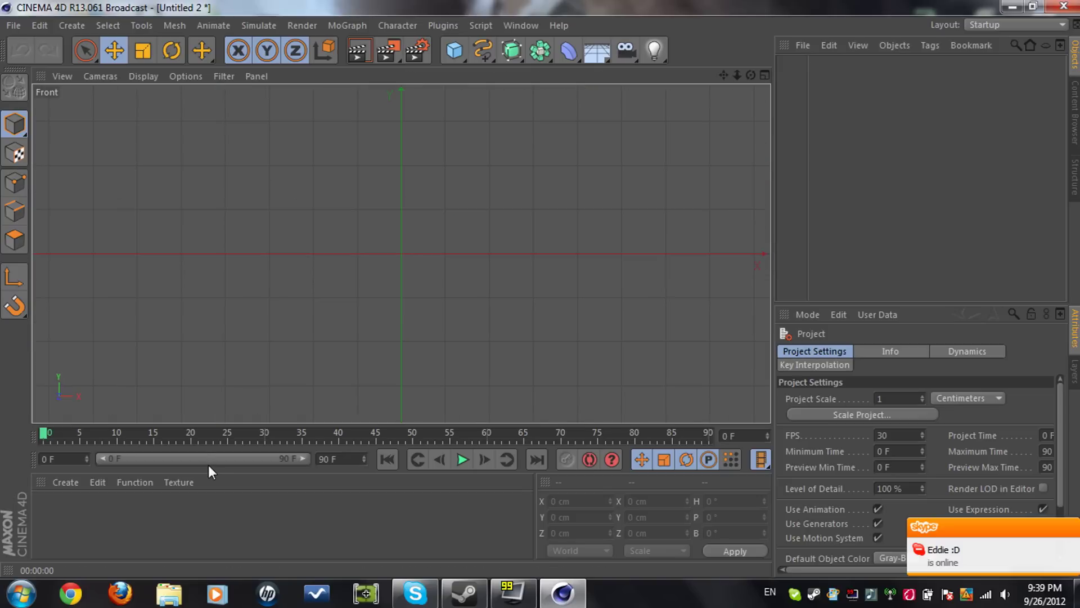
pyautogui.click(1071, 527)
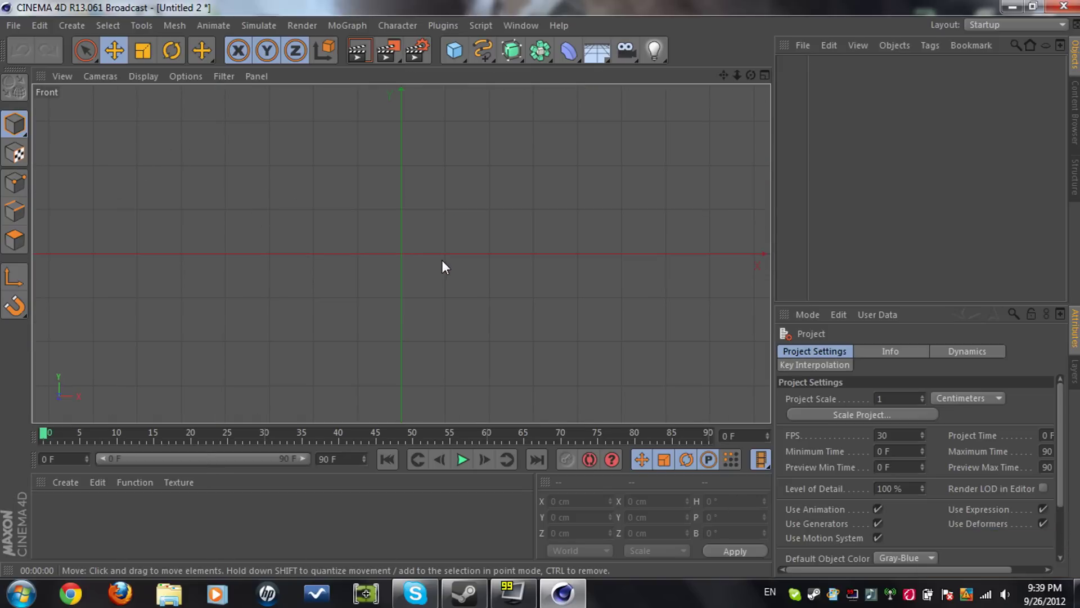
# Load the desktop image Untitled.jpg as the background picture of the Front viewport
pyautogui.click(185, 77)
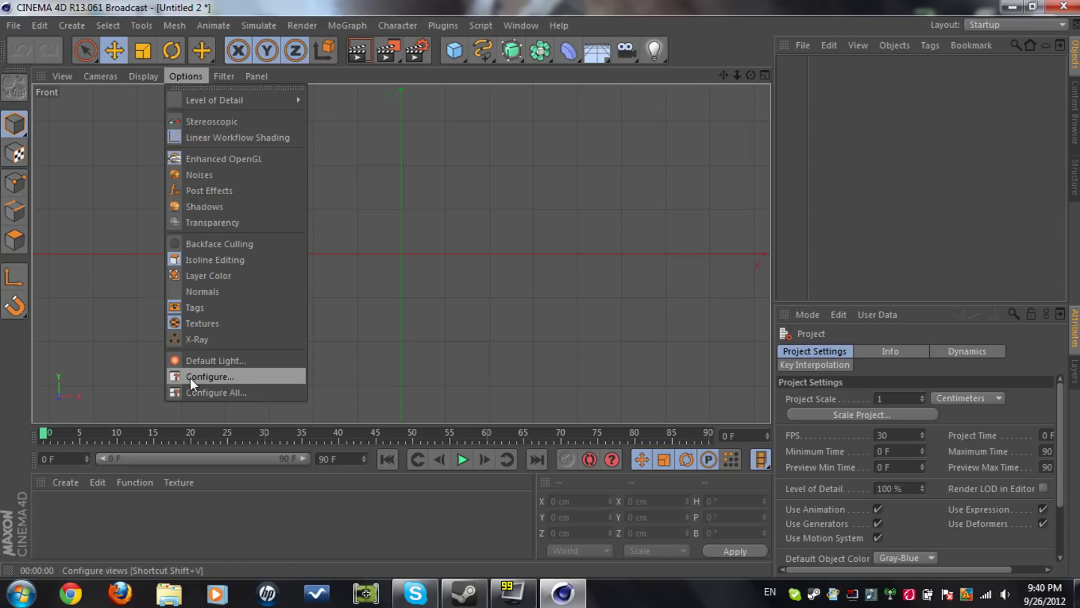
pyautogui.click(256, 376)
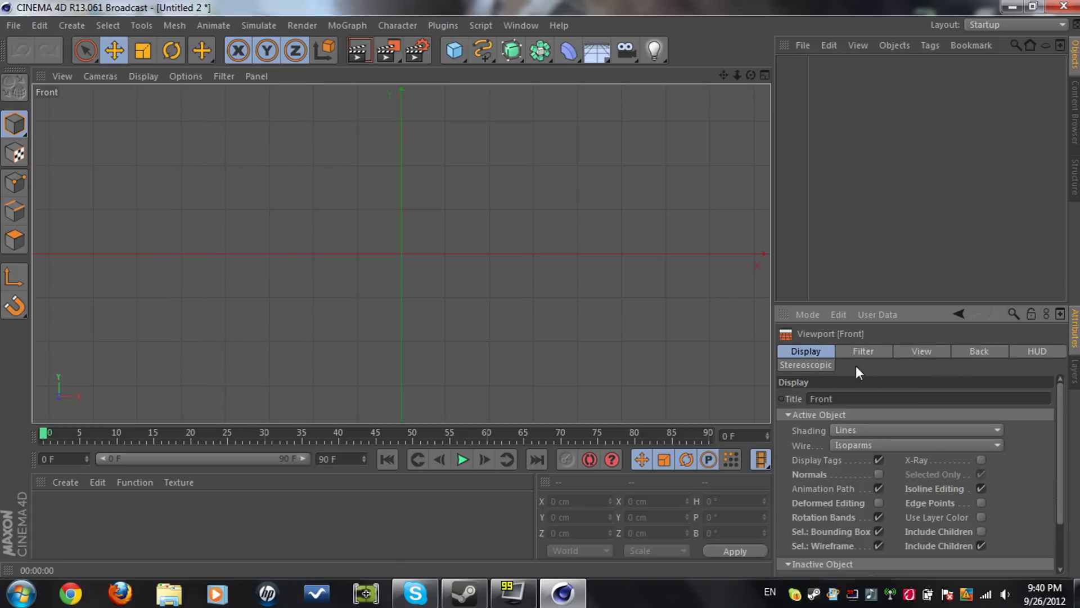
pyautogui.click(985, 349)
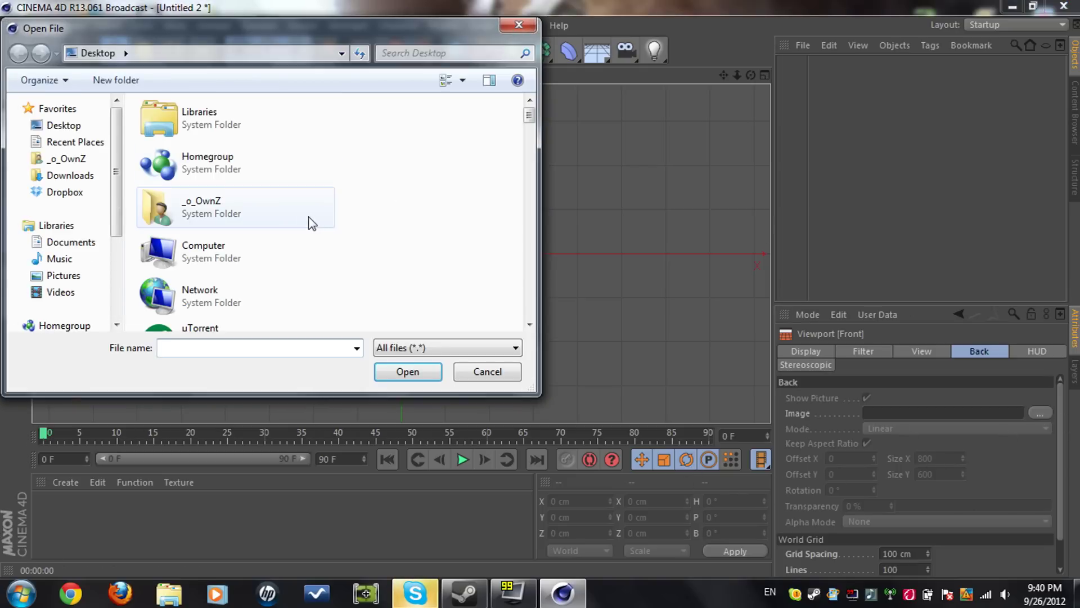
pyautogui.click(287, 200)
pyautogui.press('u')
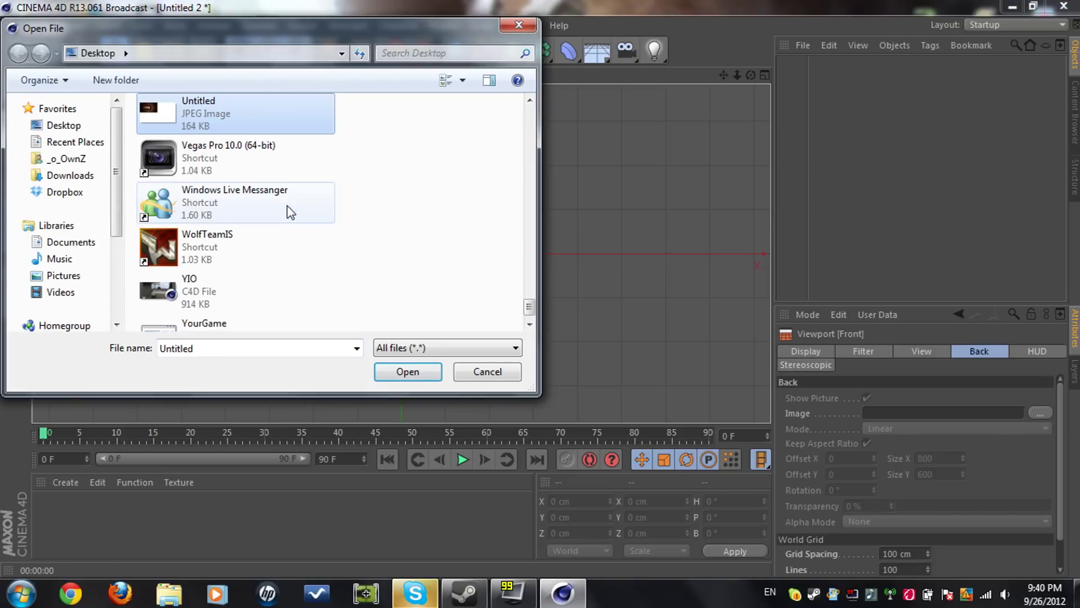
pyautogui.doubleClick(212, 108)
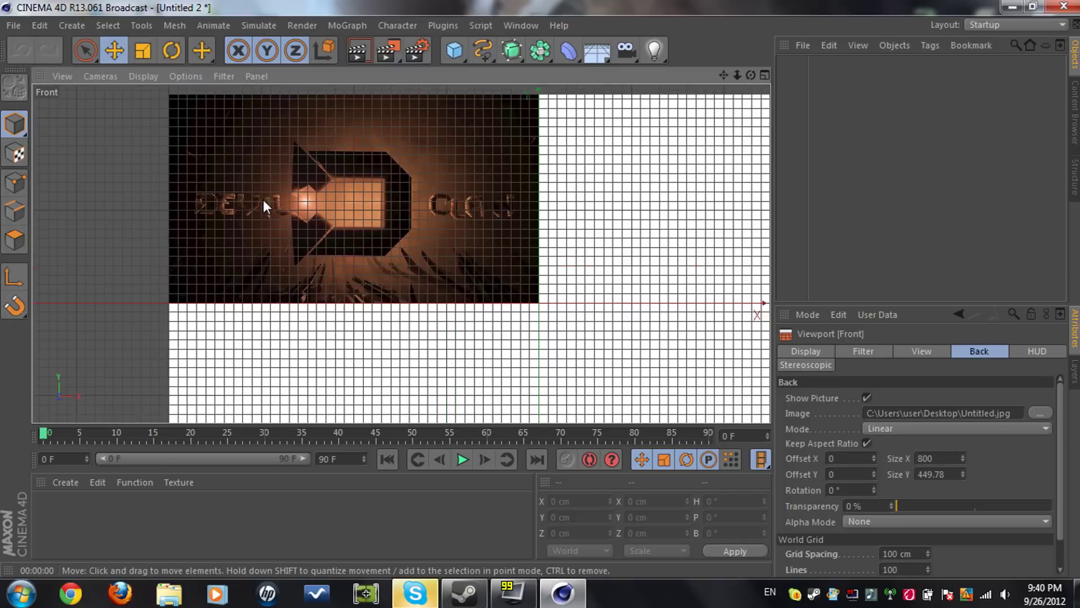
# Start a Bezier spline at the lower-right corner of the D logo and trace its outer edge up to the upper-left tip
pyautogui.scroll(2, 264, 200)
pyautogui.moveTo(724, 75); pyautogui.dragTo(654, 135)
pyautogui.scroll(-4, 656, 159)
pyautogui.scroll(3, 655, 160)
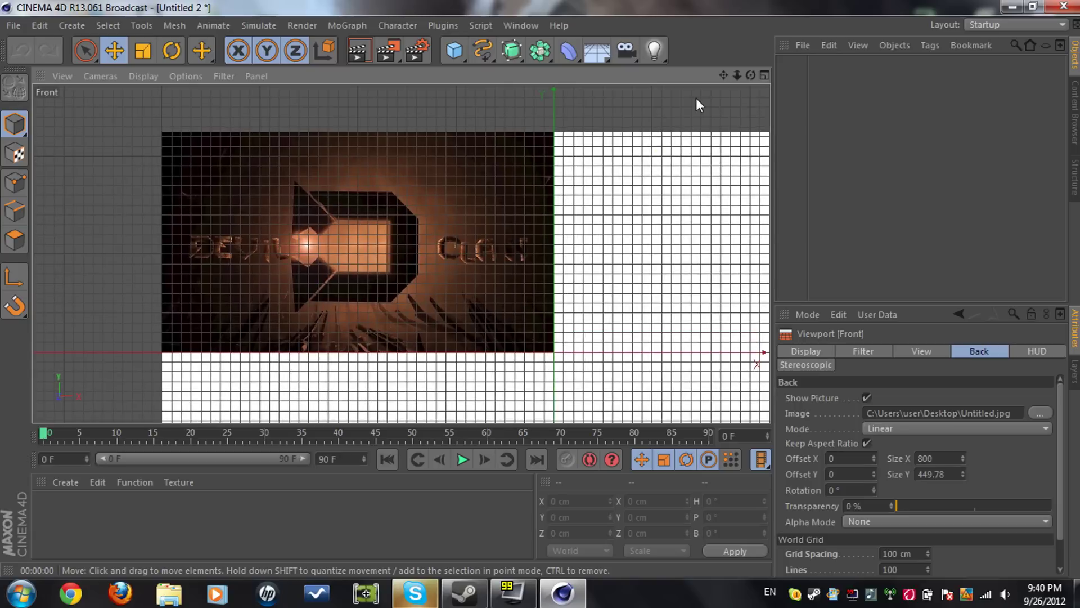
pyautogui.scroll(2, 654, 144)
pyautogui.scroll(1, 642, 131)
pyautogui.moveTo(723, 75); pyautogui.dragTo(845, 38)
pyautogui.scroll(3, 514, 265)
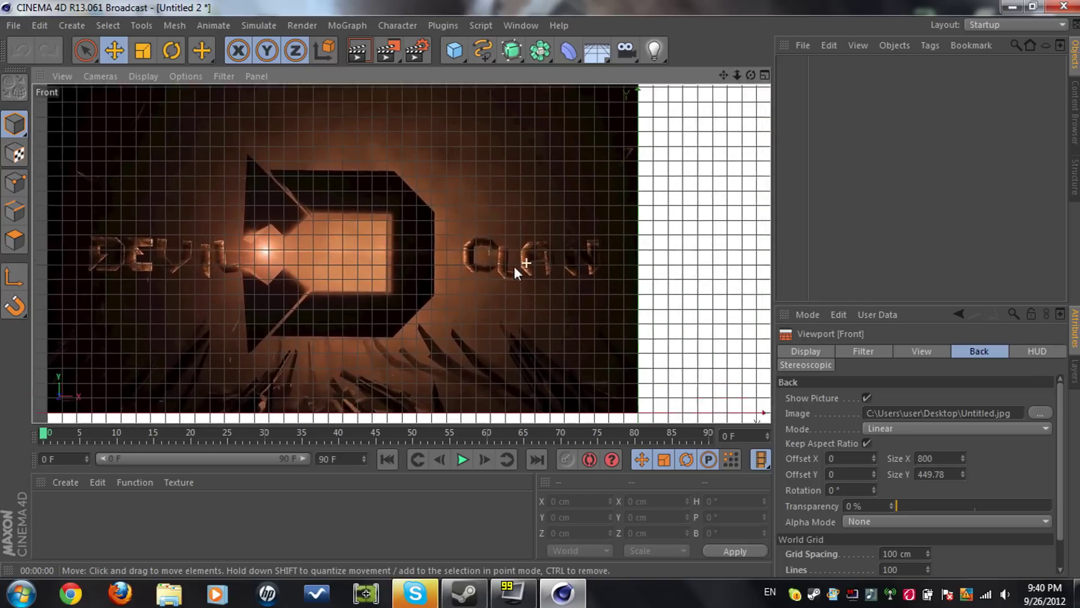
pyautogui.scroll(1, 533, 197)
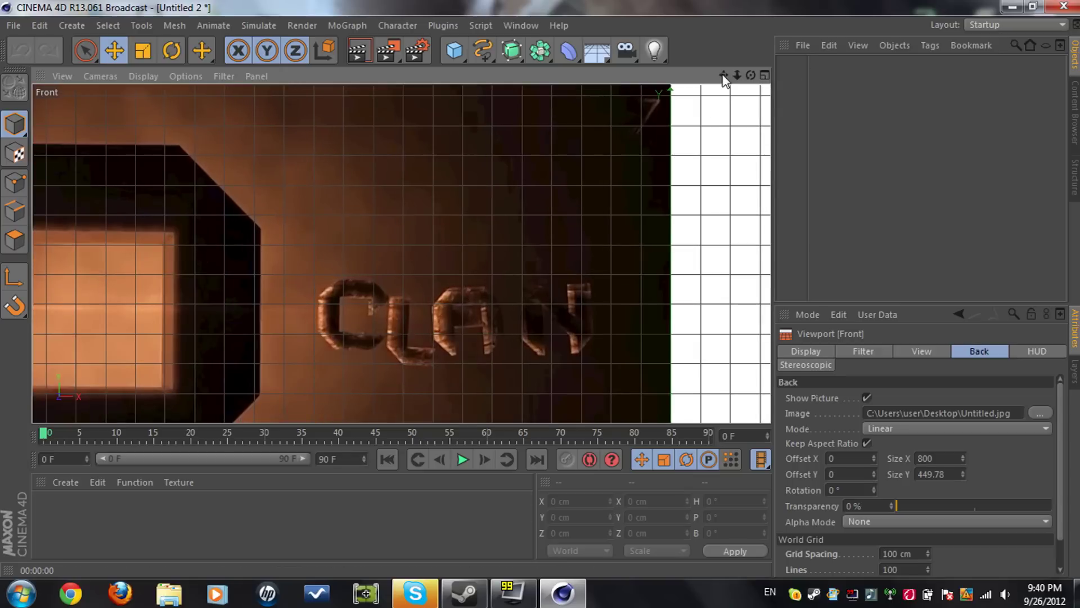
pyautogui.moveTo(723, 76); pyautogui.dragTo(967, 3)
pyautogui.click(496, 53)
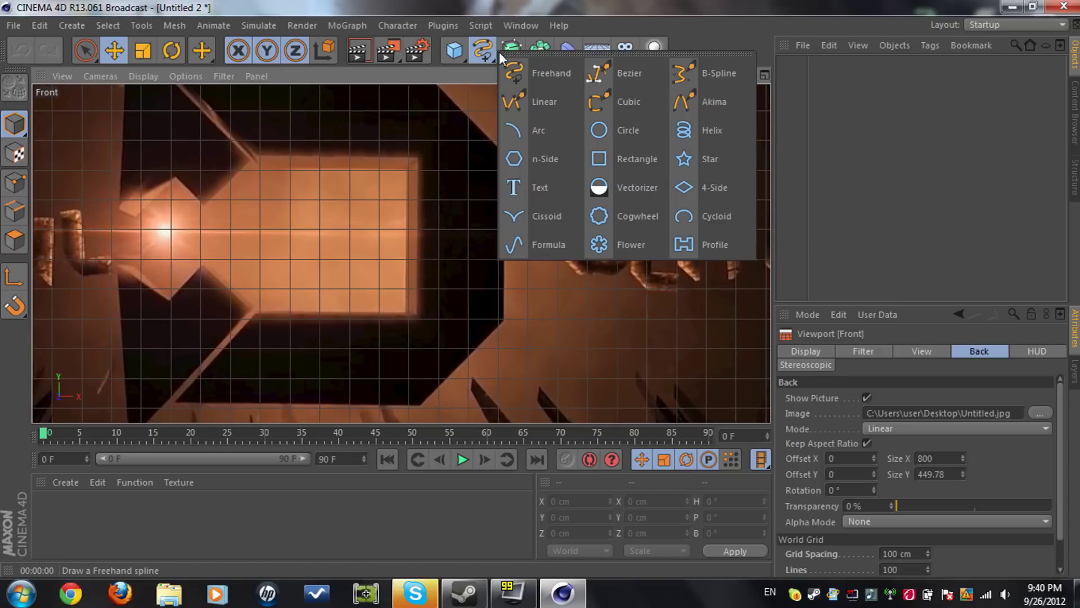
pyautogui.click(609, 73)
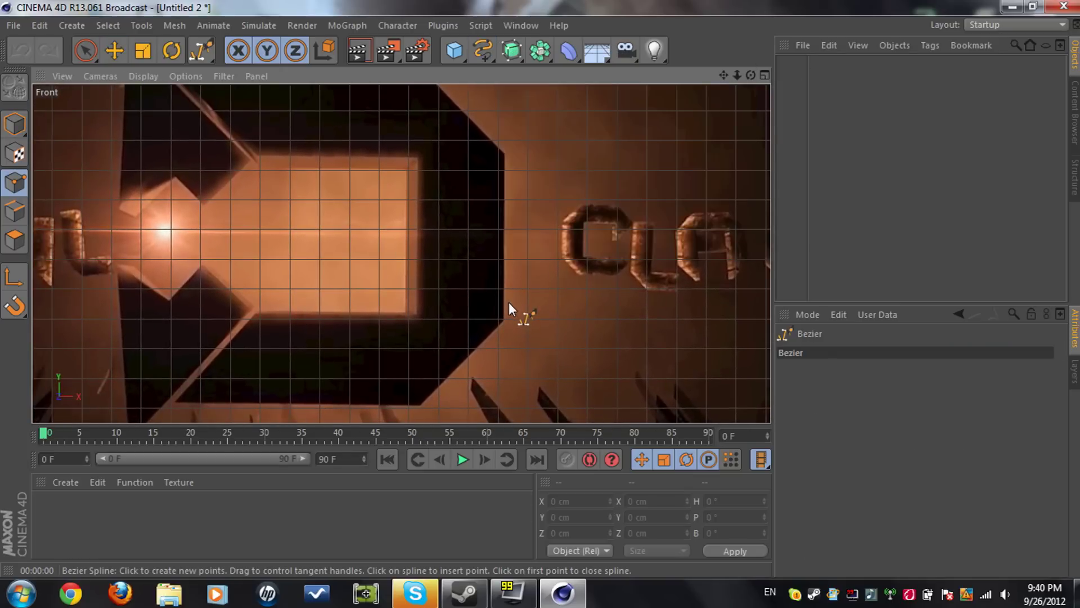
pyautogui.scroll(-1, 508, 302)
pyautogui.click(505, 316)
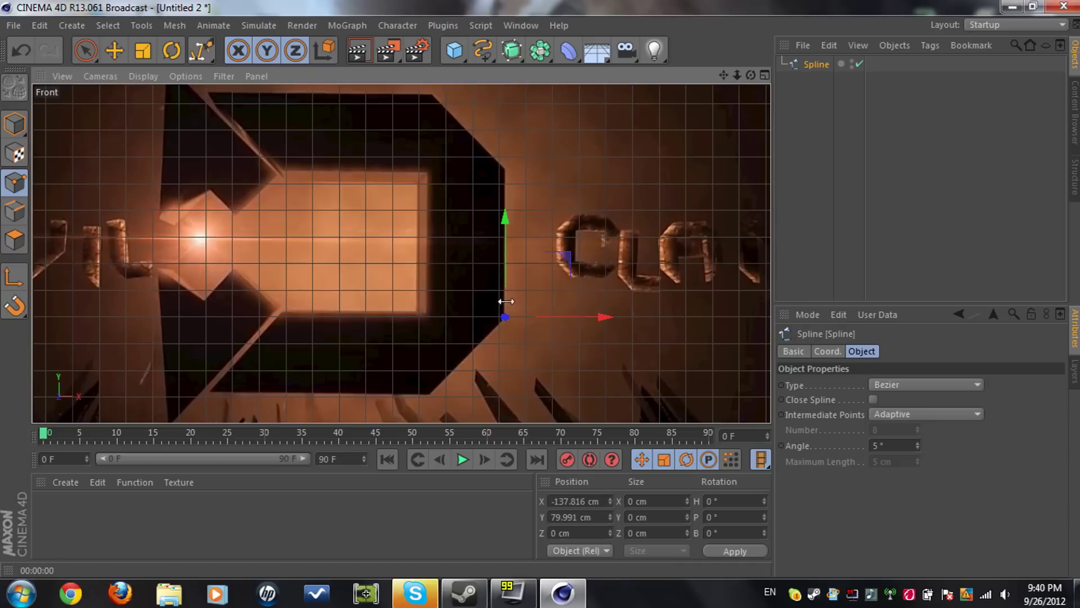
pyautogui.click(506, 167)
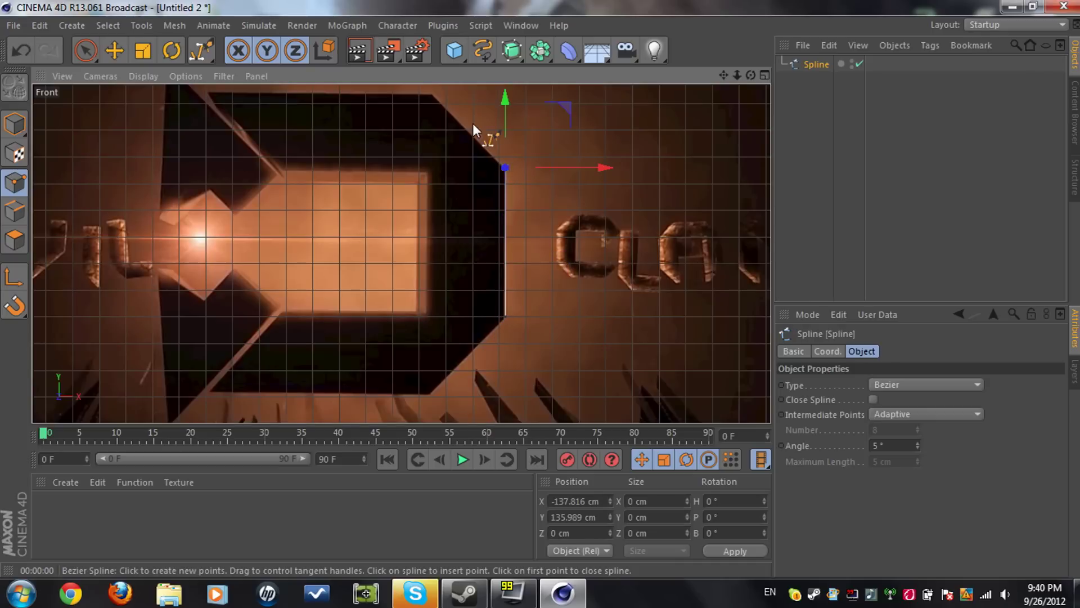
pyautogui.click(434, 95)
pyautogui.click(210, 92)
# Continue the spline around the D's inner rectangular opening and out to its lower-left tip
pyautogui.click(278, 167)
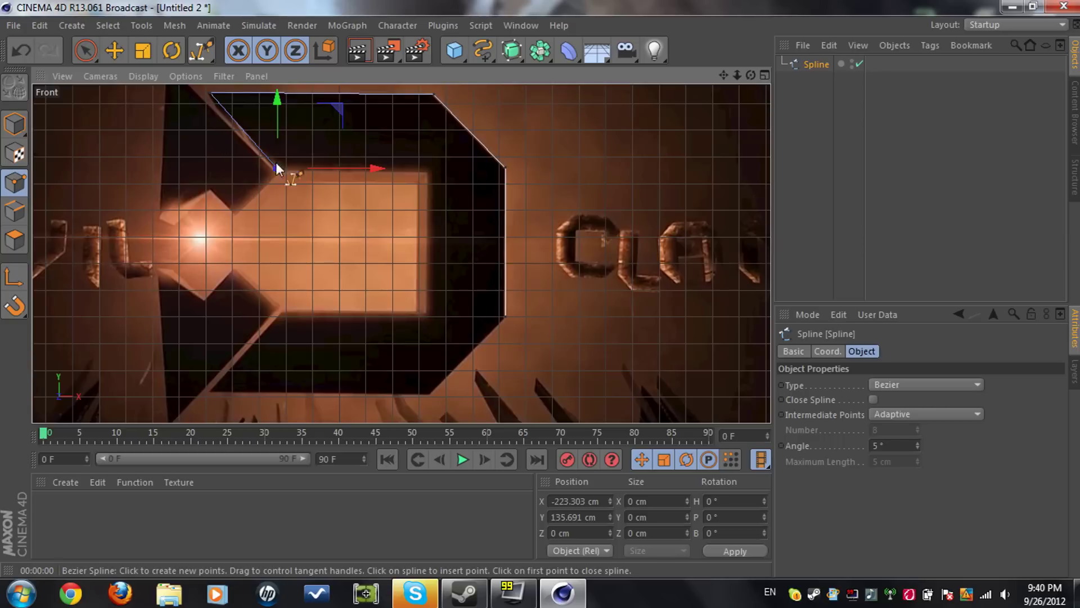
pyautogui.click(428, 170)
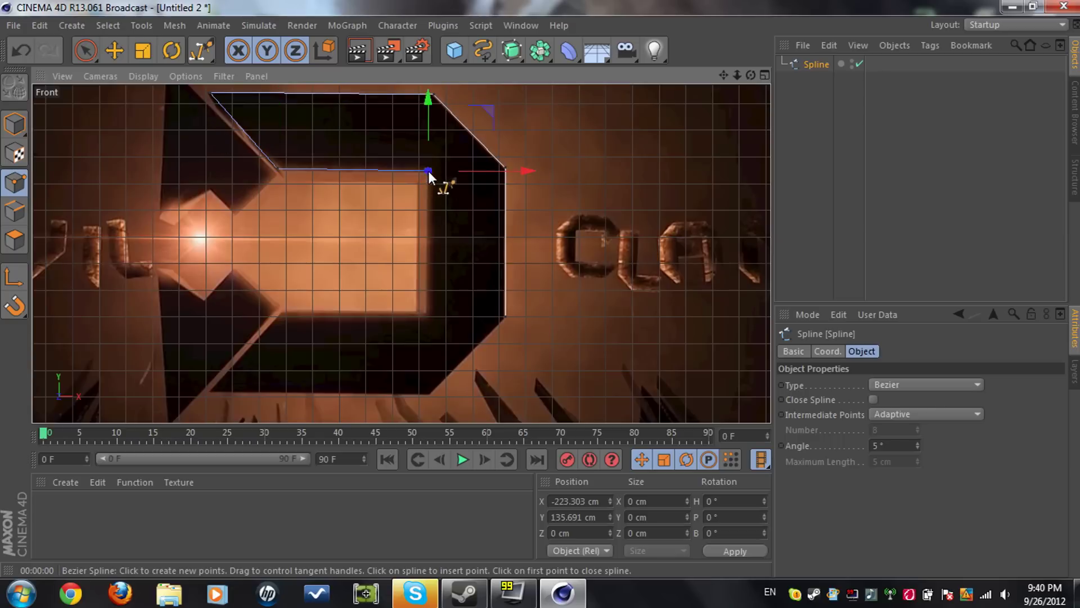
pyautogui.click(425, 314)
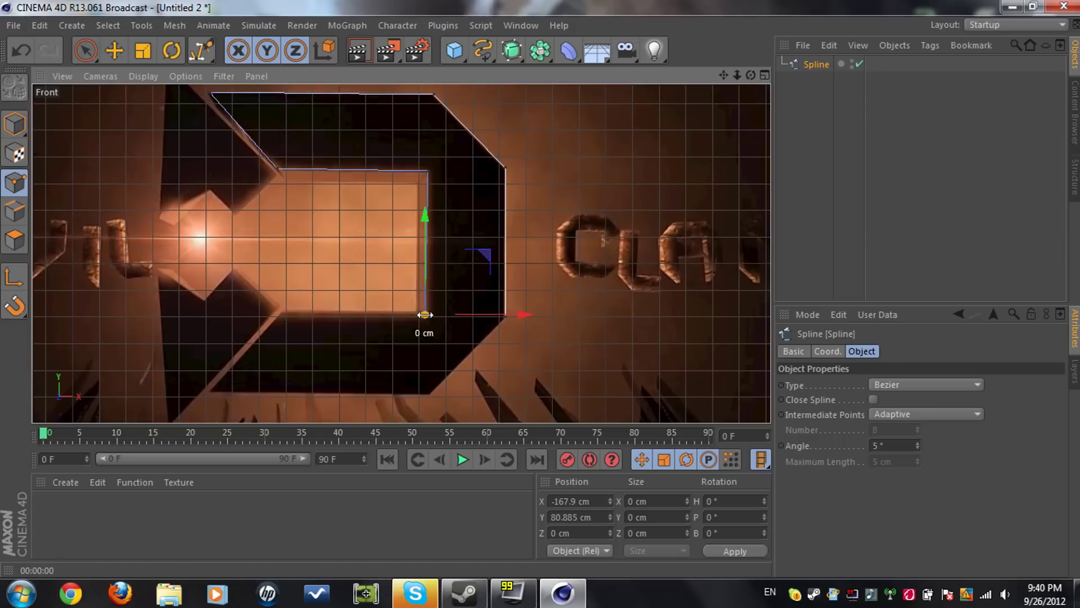
pyautogui.click(281, 315)
pyautogui.click(213, 389)
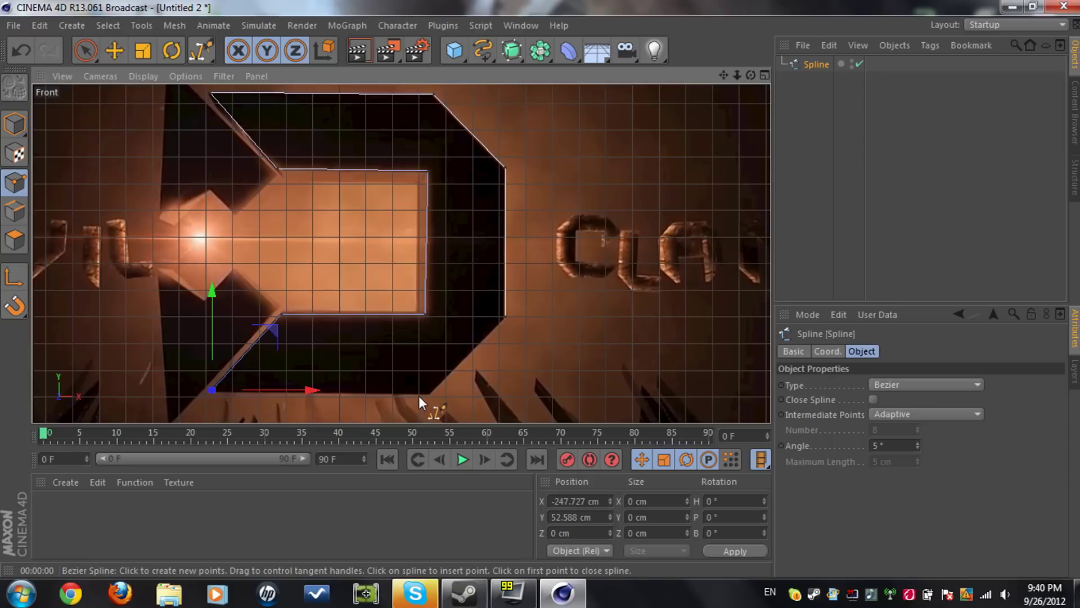
# Trace the D's bottom edge and lower-right diagonal, closing the spline at its starting point
pyautogui.click(427, 396)
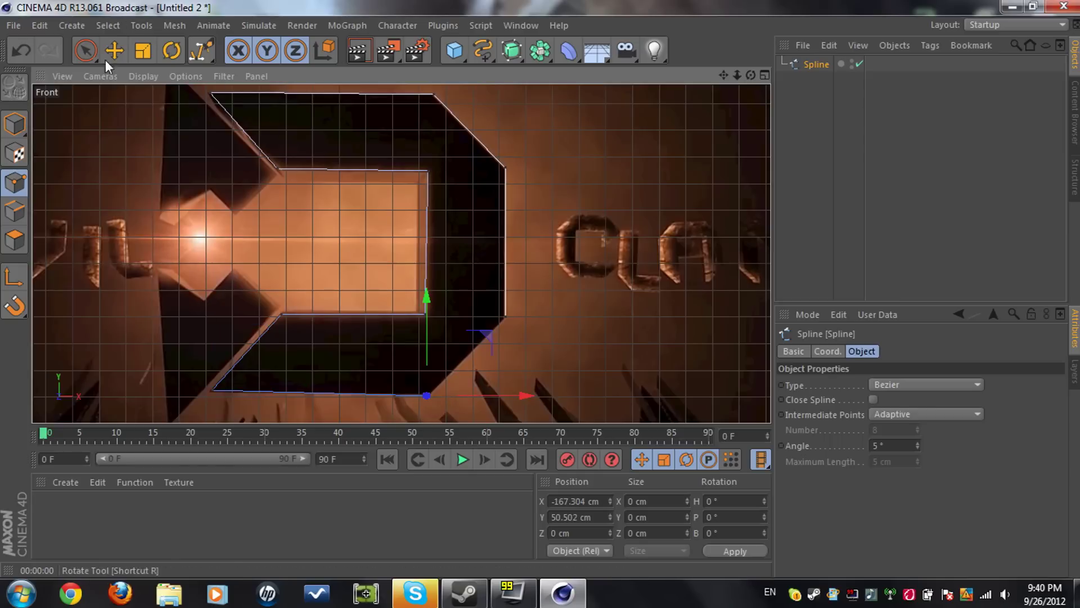
pyautogui.scroll(10, 554, 292)
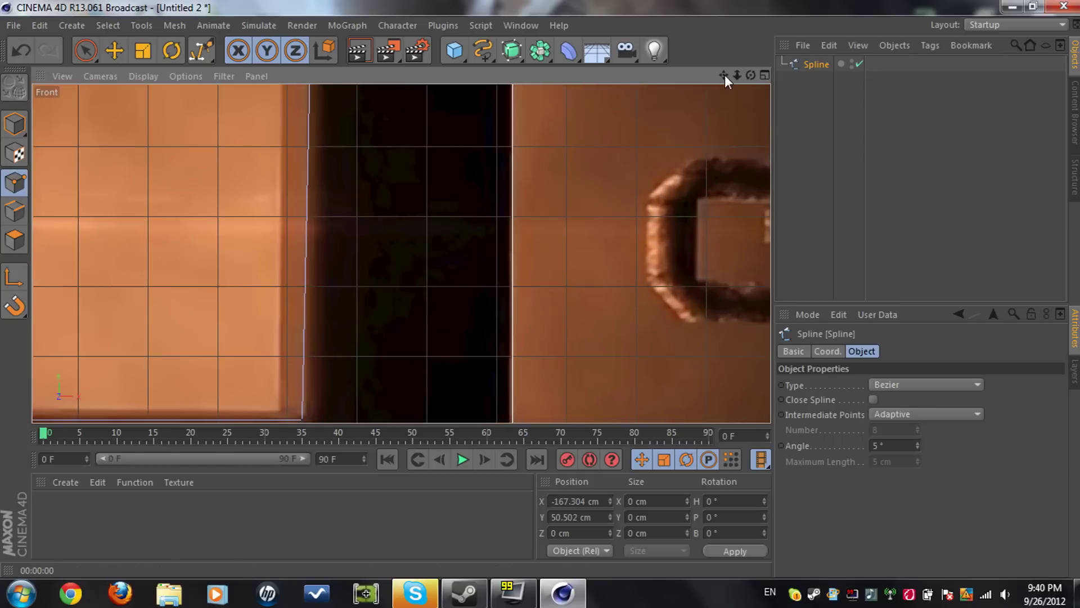
pyautogui.moveTo(725, 75); pyautogui.dragTo(770, 1)
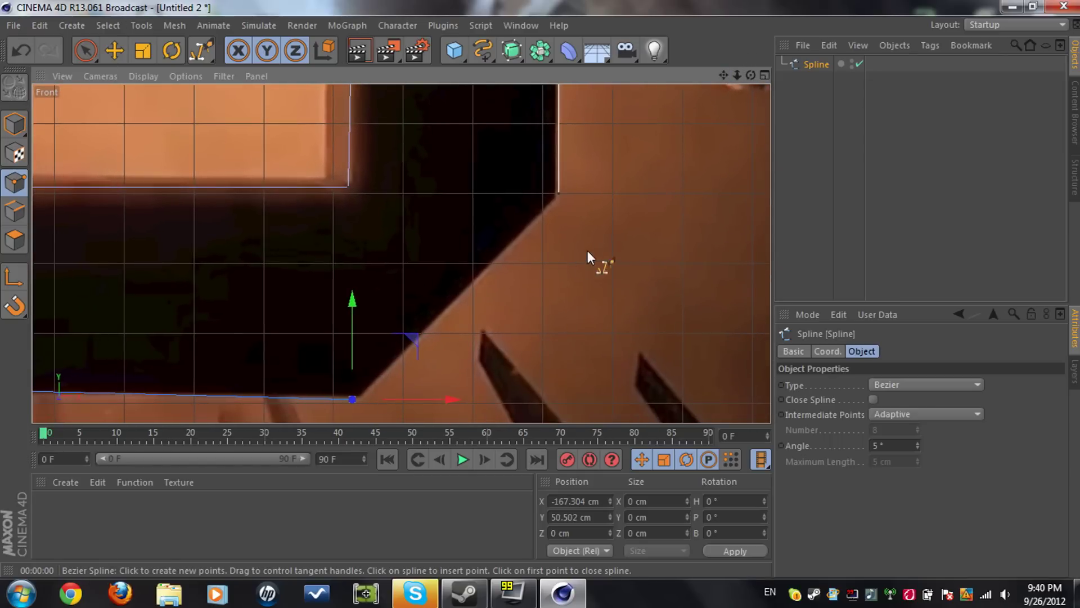
pyautogui.click(560, 195)
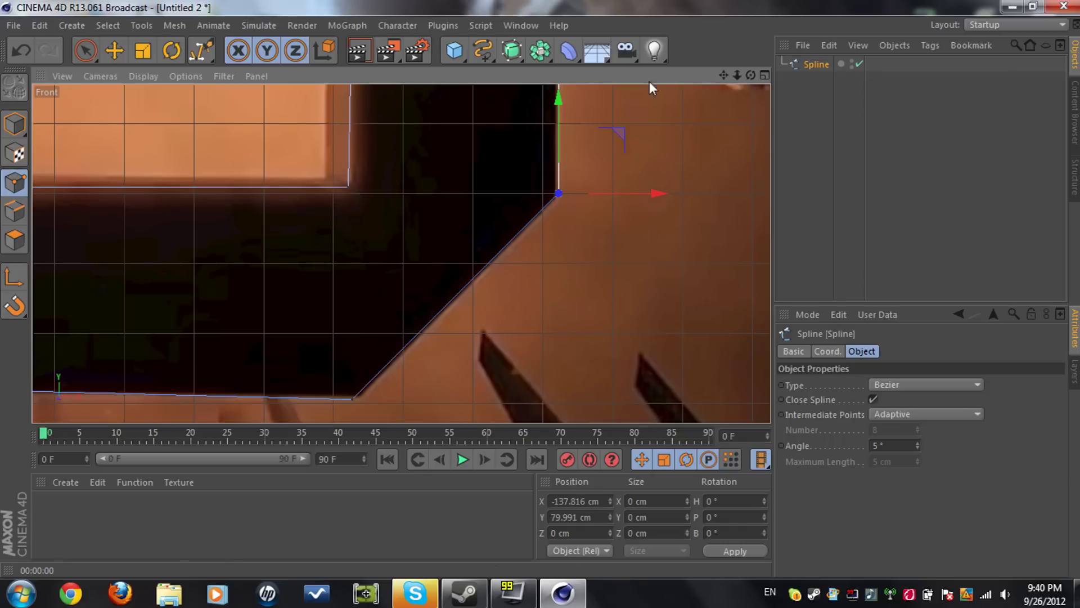
# Add an Extrude NURBS object to the scene for the D outline
pyautogui.scroll(-3, 681, 79)
pyautogui.moveTo(724, 75); pyautogui.dragTo(657, 255)
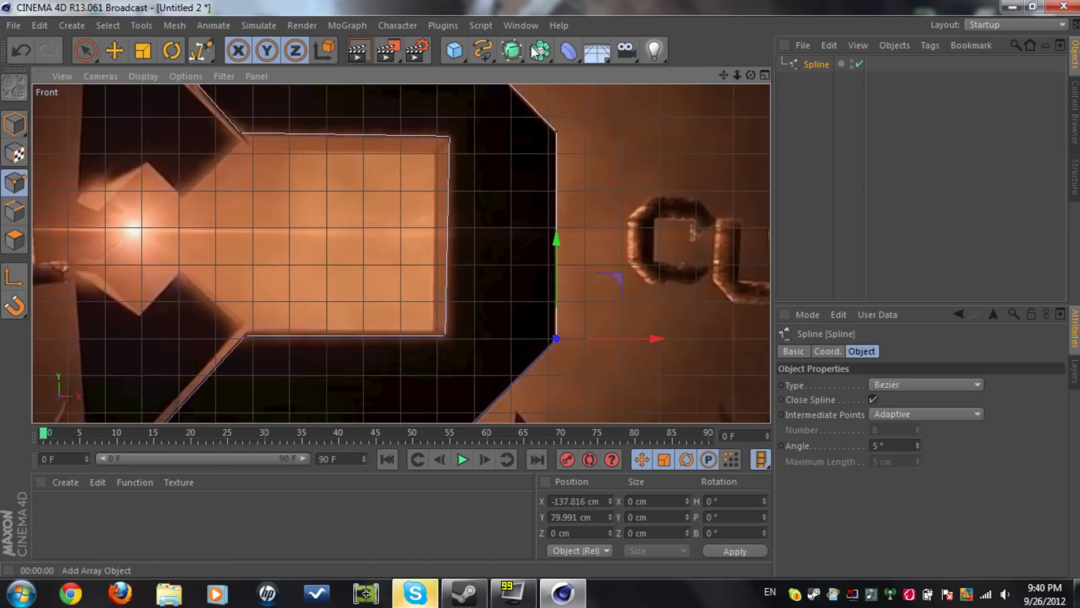
pyautogui.click(515, 58)
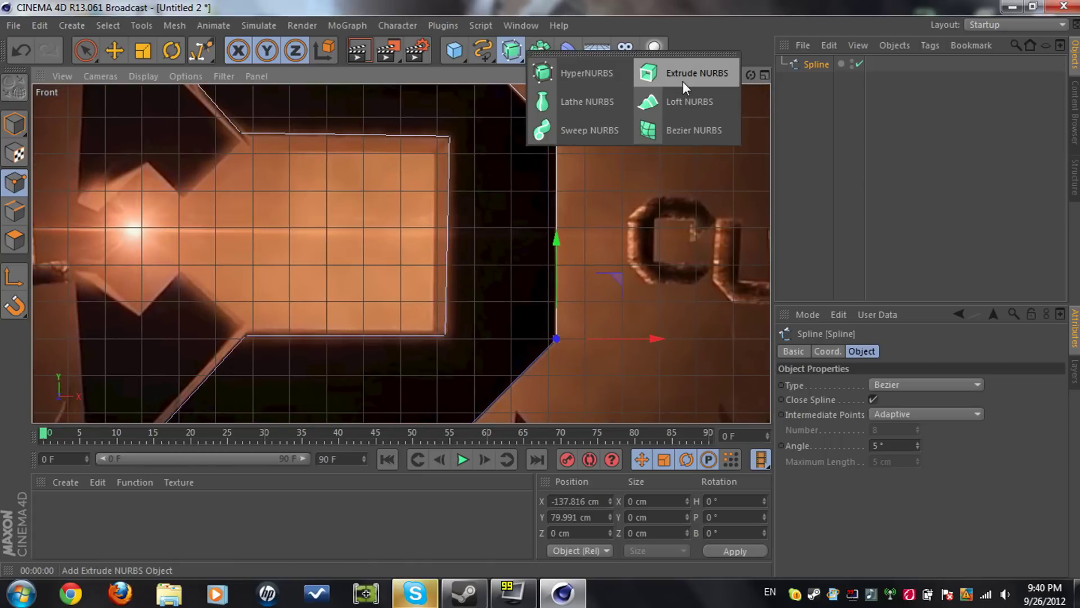
pyautogui.click(662, 79)
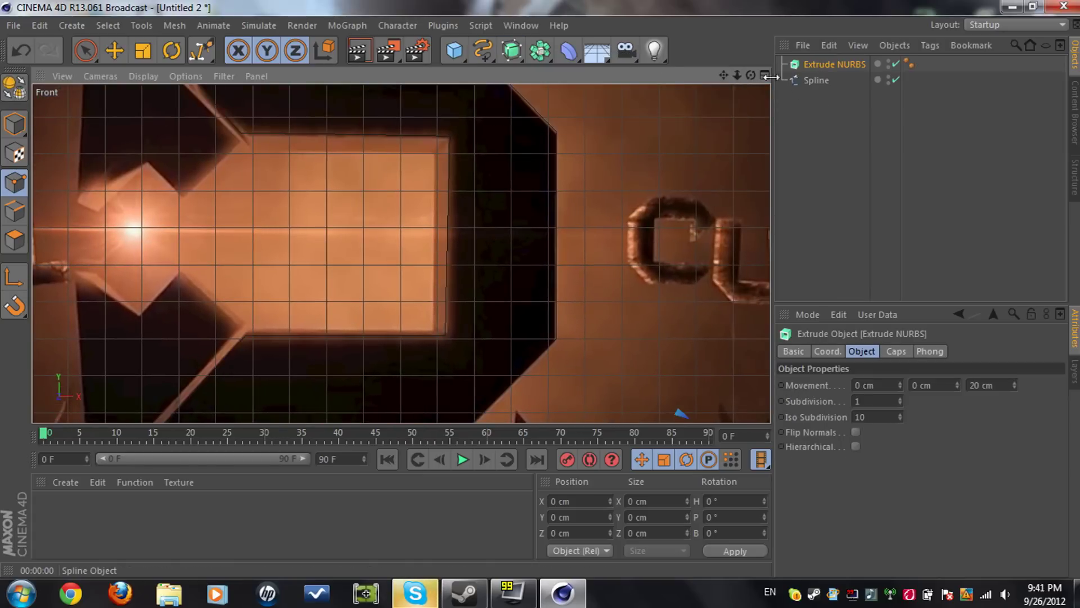
pyautogui.click(514, 48)
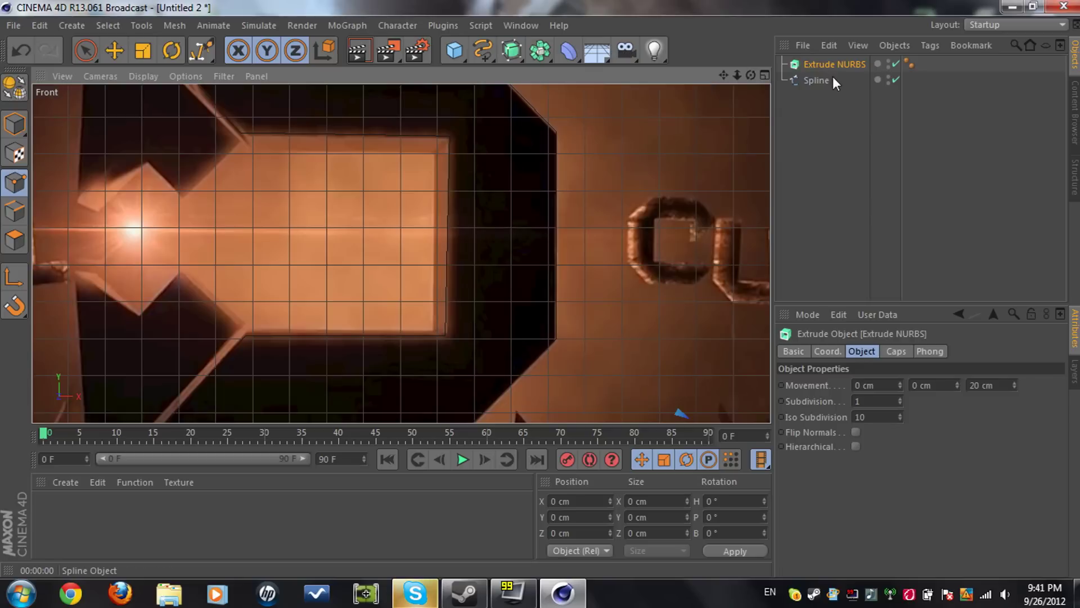
# Nest the D spline inside the Extrude NURBS object and inspect the extruded D in the perspective view
pyautogui.click(817, 80)
pyautogui.moveTo(833, 70)
pyautogui.mouseDown()
pyautogui.moveTo(816, 77)
pyautogui.moveTo(829, 66)
pyautogui.mouseUp()
pyautogui.scroll(-6, 612, 255)
pyautogui.scroll(4, 715, 140)
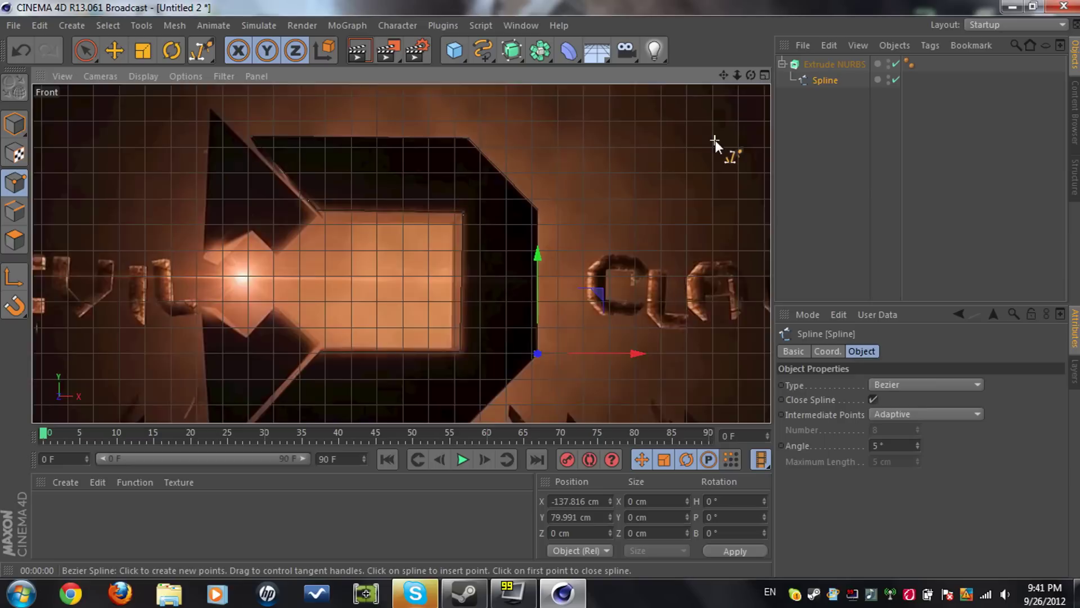
pyautogui.click(765, 71)
pyautogui.click(396, 75)
pyautogui.keyDown('alt'); pyautogui.moveTo(339, 297); pyautogui.dragTo(591, 293); pyautogui.keyUp('alt')
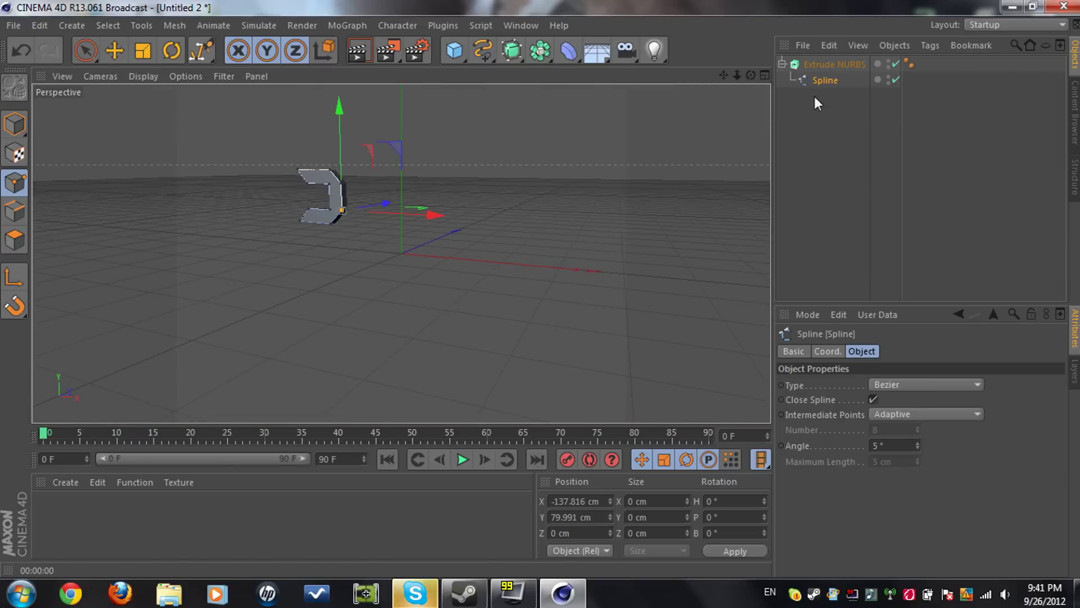
# In the front view, start a spline at the upper pointed piece's inner corner, tracing up to its tip and down its outer edge
pyautogui.click(764, 75)
pyautogui.click(767, 252)
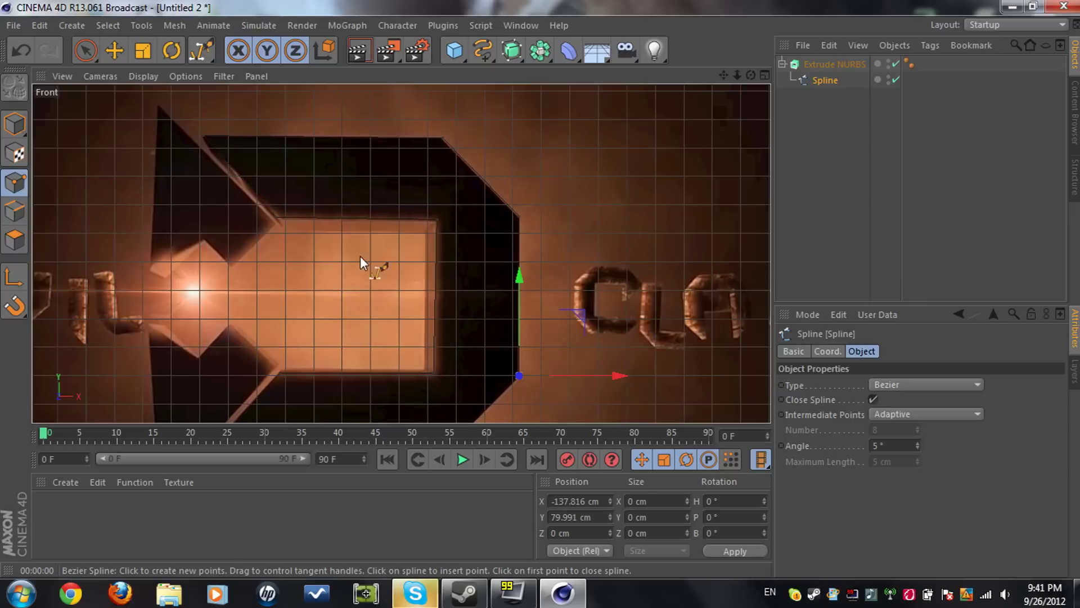
pyautogui.click(270, 216)
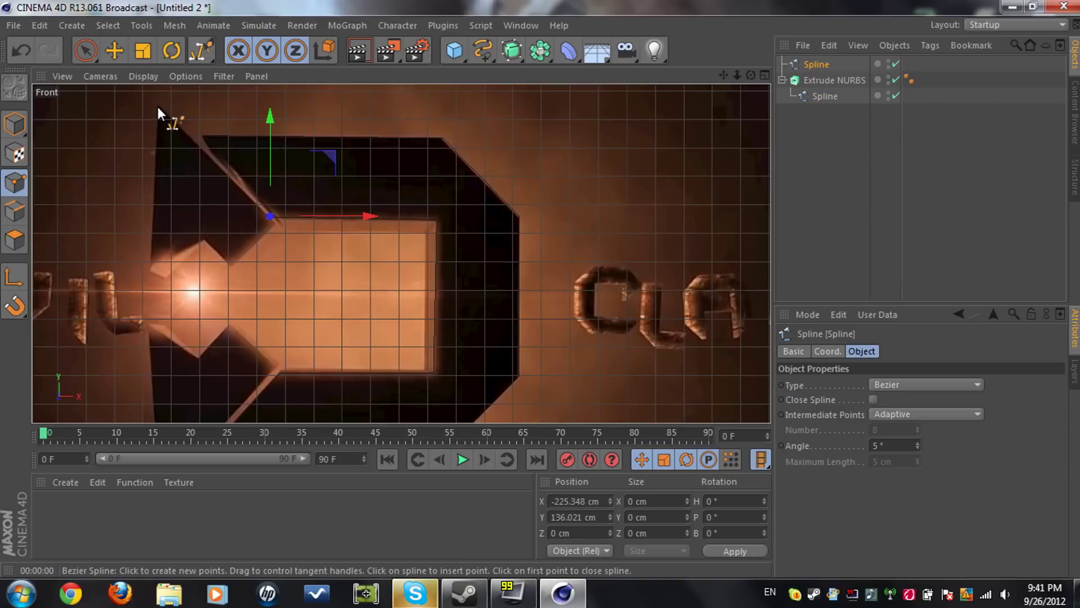
pyautogui.click(157, 106)
pyautogui.click(150, 264)
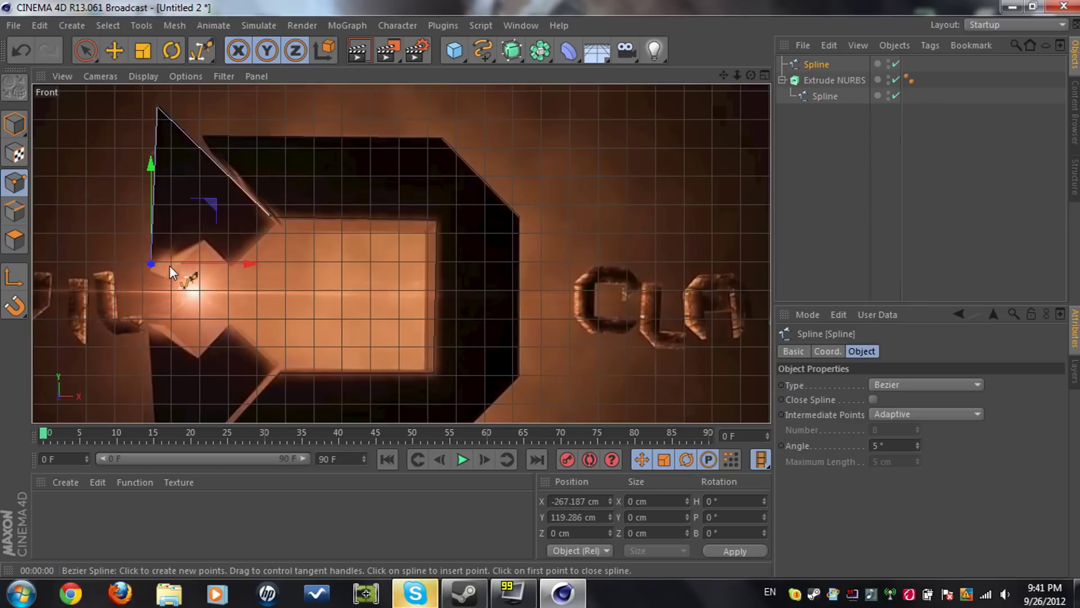
# Trace the upper piece's notched lower edge, close the spline at its start, and nest it in a new Extrude NURBS object
pyautogui.scroll(5, 164, 270)
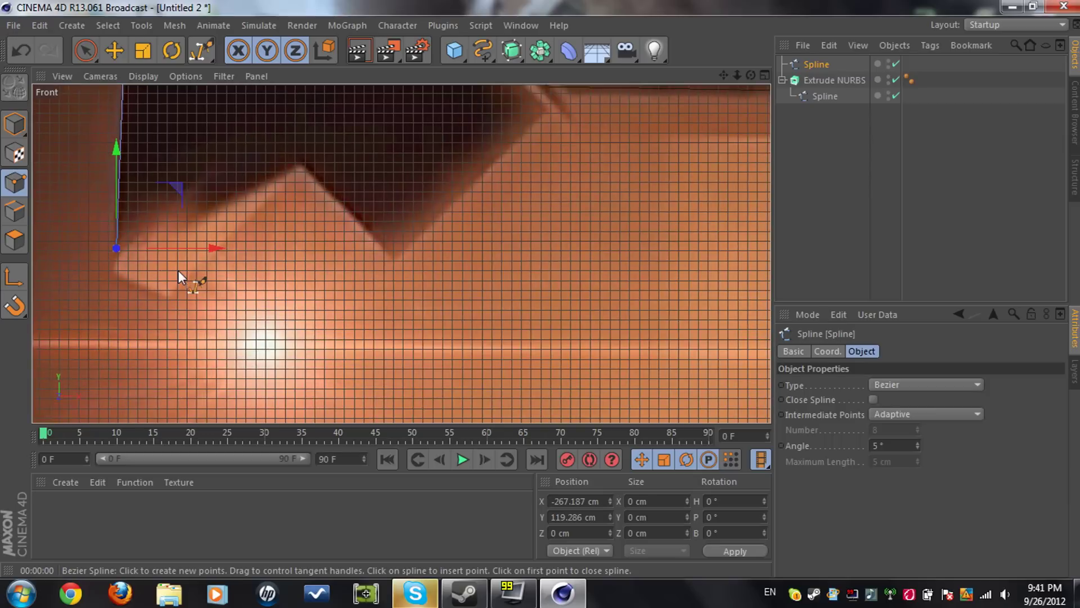
pyautogui.scroll(-5, 178, 270)
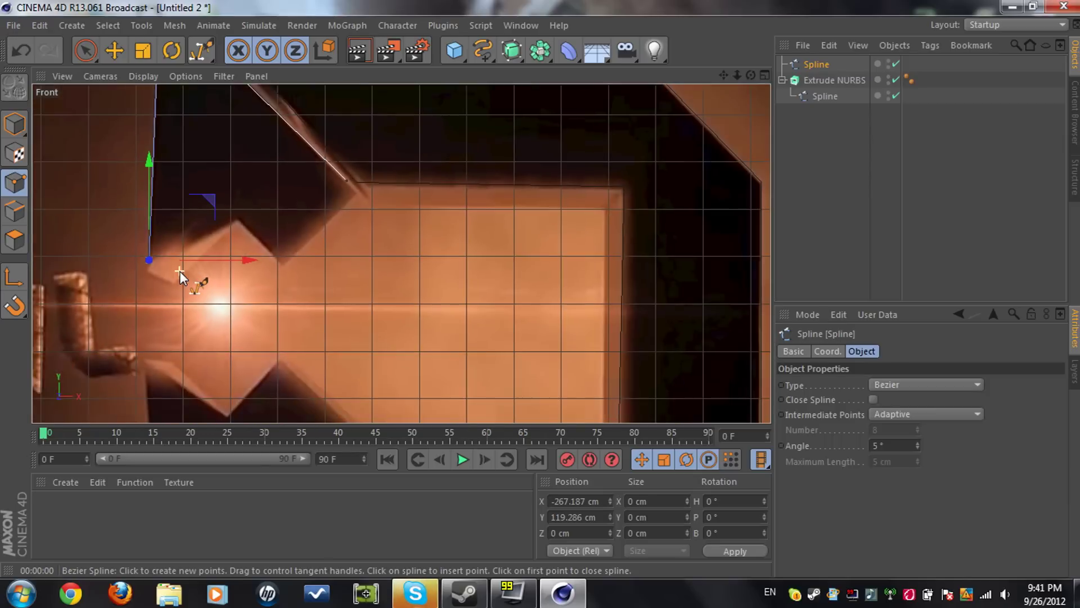
pyautogui.scroll(4, 183, 270)
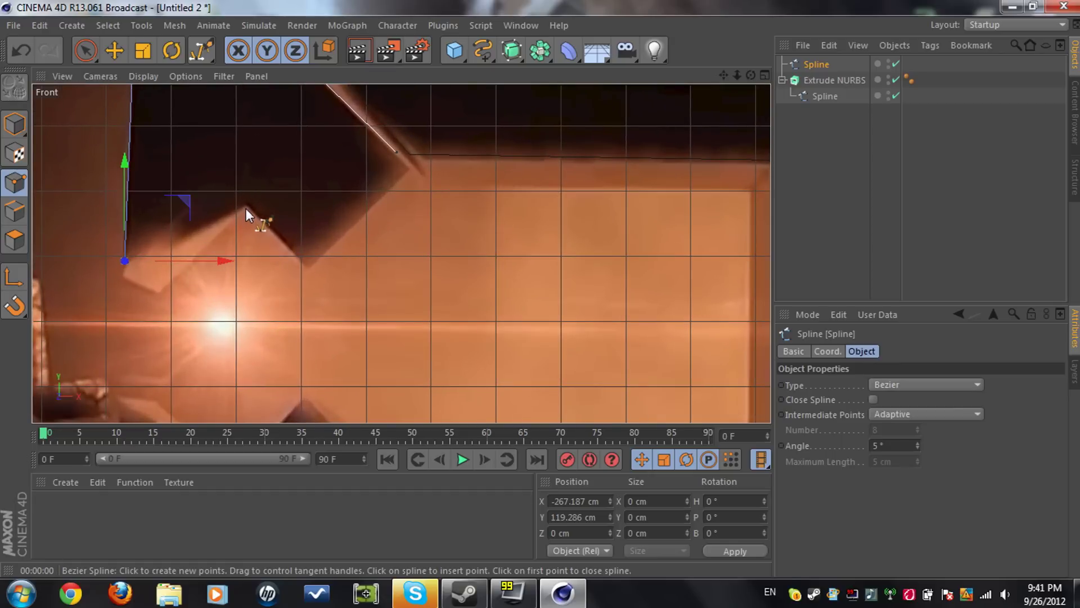
pyautogui.click(243, 201)
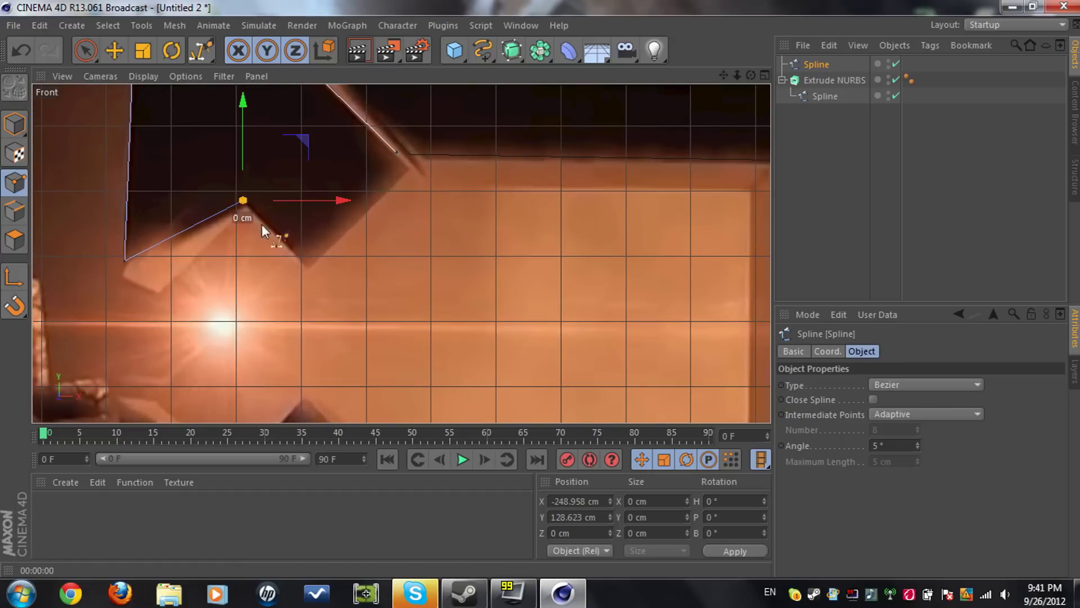
pyautogui.click(303, 261)
pyautogui.click(407, 172)
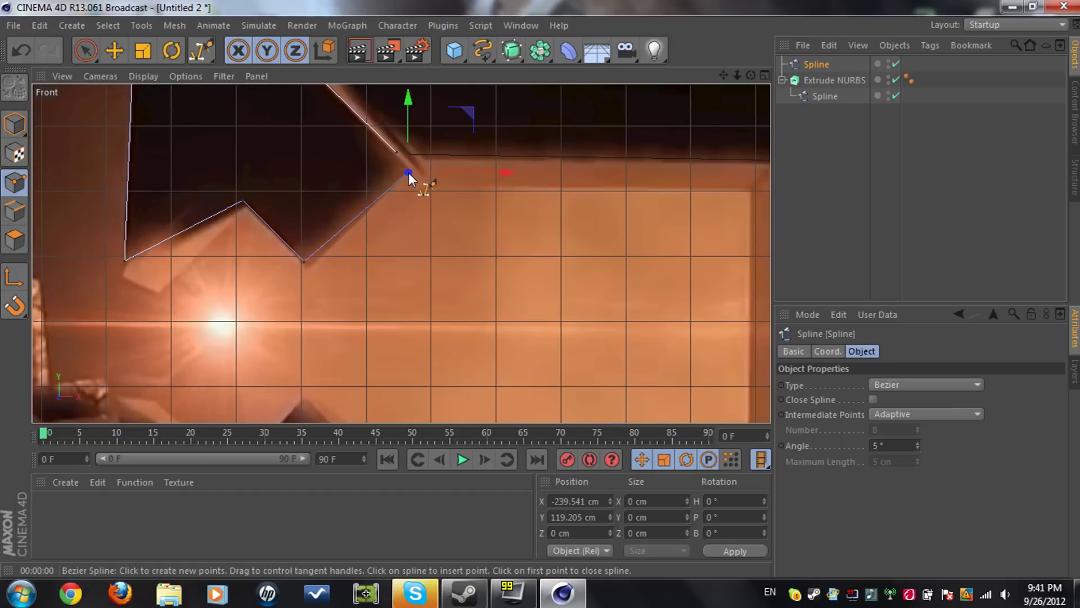
pyautogui.click(397, 151)
pyautogui.moveTo(493, 50); pyautogui.dragTo(703, 73)
pyautogui.moveTo(824, 87); pyautogui.dragTo(823, 66)
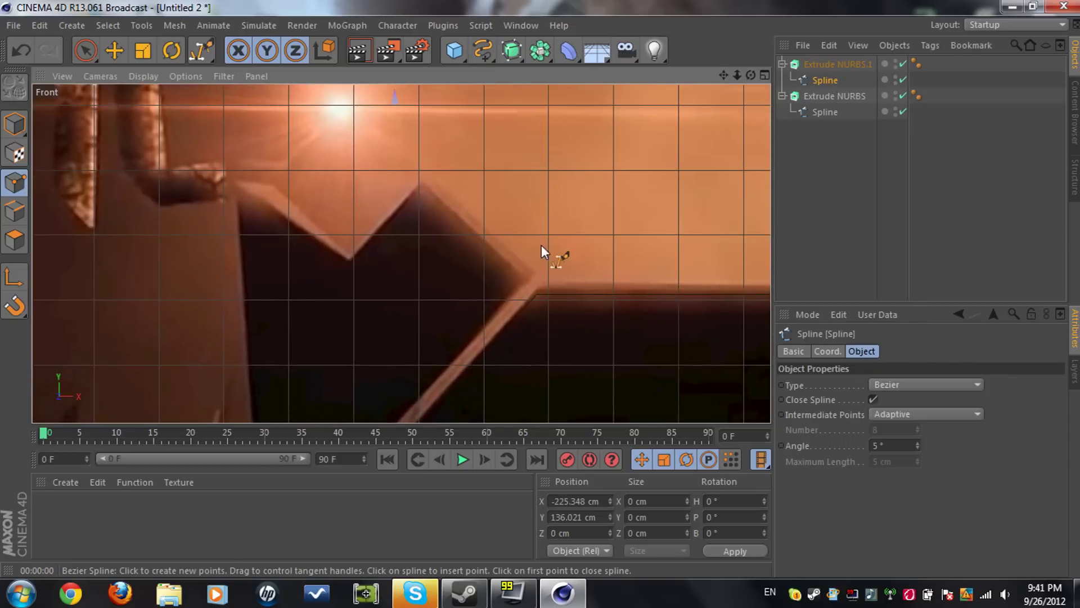
# Trace the lower pointed piece with a closed spline, from its inner corner along the notched edge and around the bottom tip
pyautogui.click(526, 275)
pyautogui.click(423, 178)
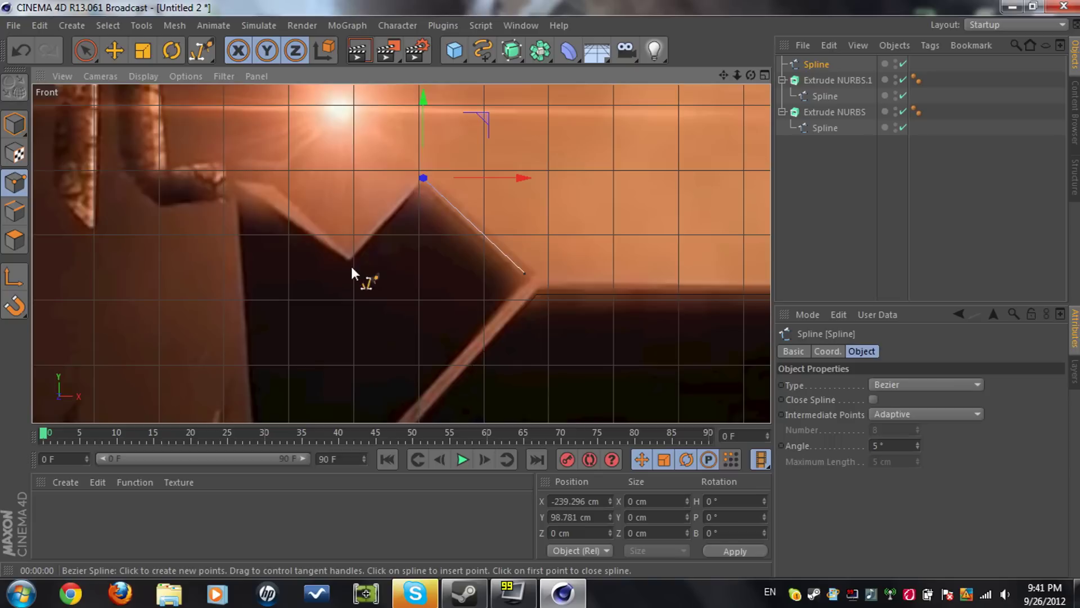
pyautogui.click(349, 254)
pyautogui.click(238, 184)
pyautogui.scroll(-2, 446, 217)
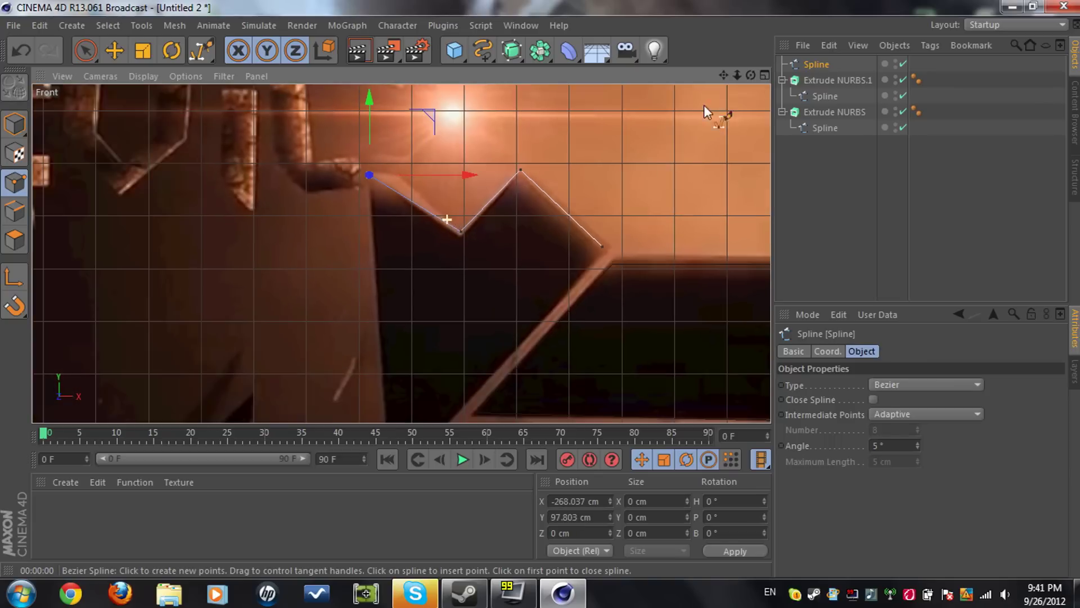
pyautogui.moveTo(722, 76); pyautogui.dragTo(733, 0)
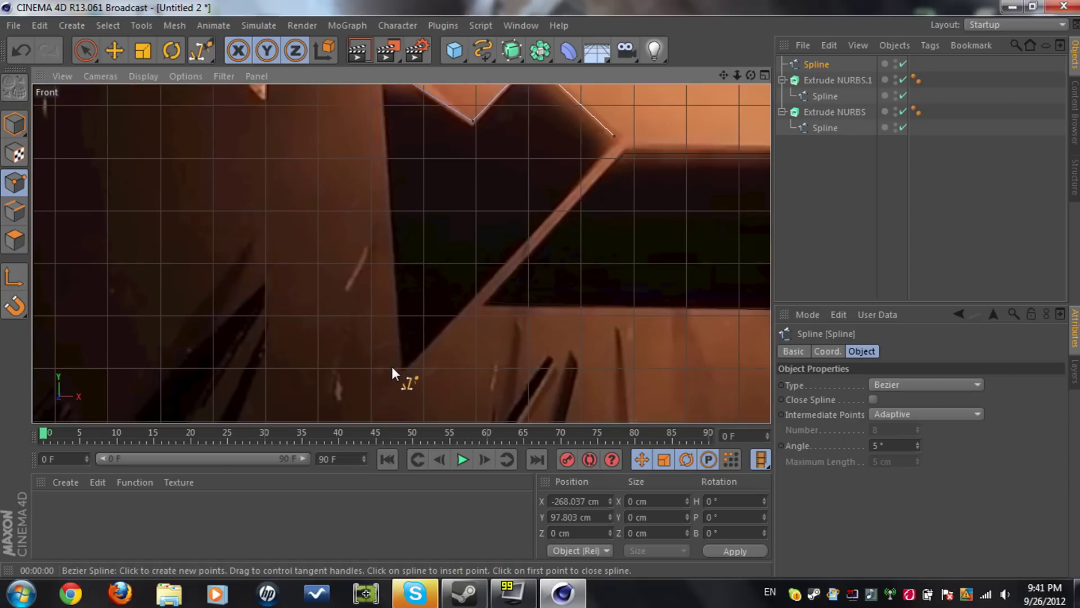
pyautogui.click(400, 369)
pyautogui.click(615, 136)
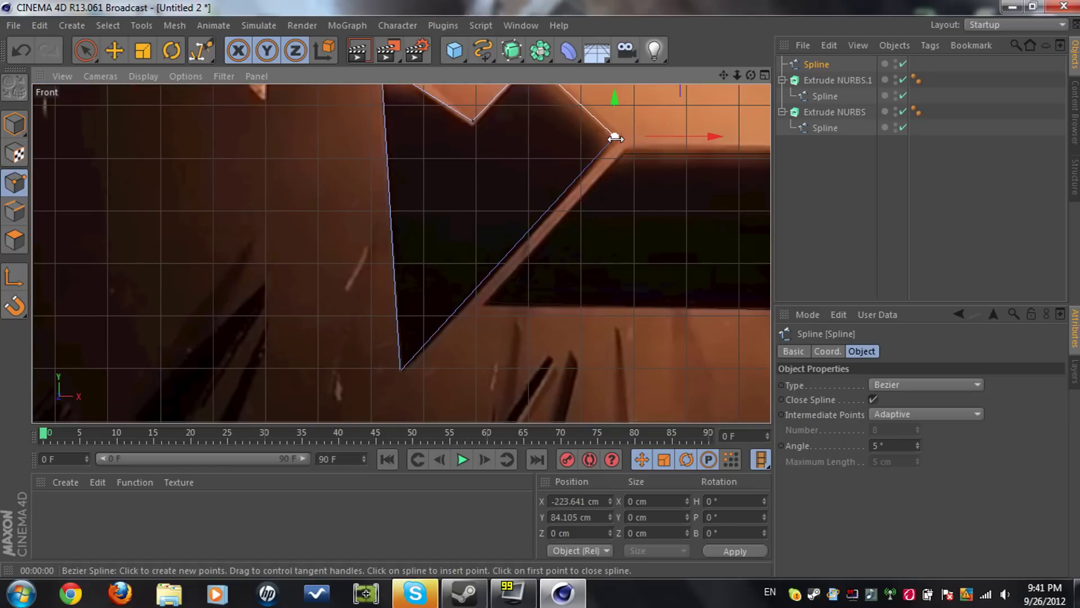
# Add another Extrude NURBS object and nest the lower piece's spline inside it
pyautogui.click(509, 52)
pyautogui.click(699, 67)
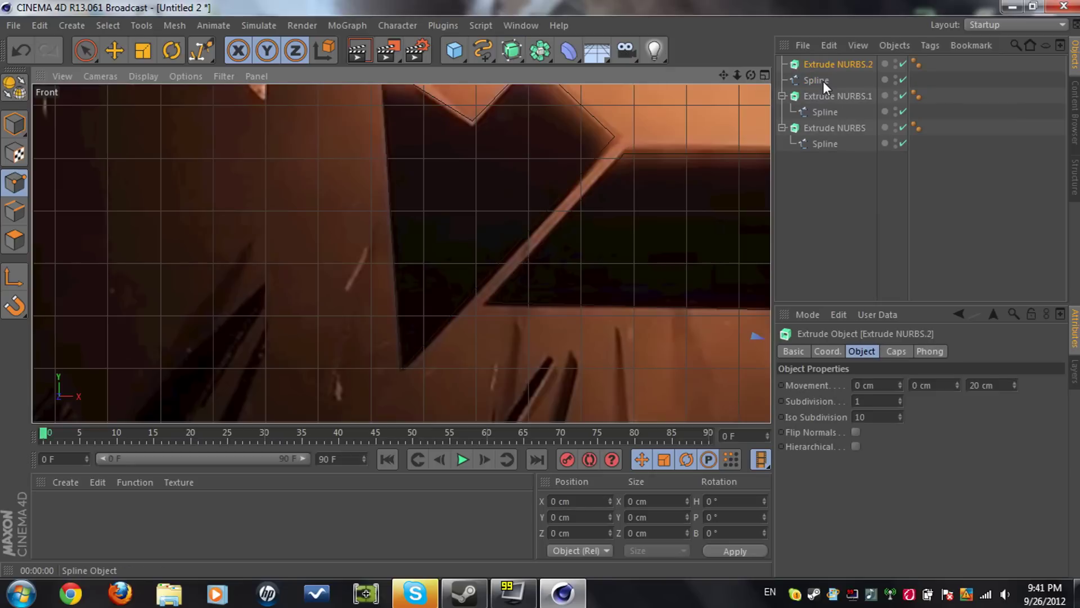
pyautogui.moveTo(823, 81); pyautogui.dragTo(822, 66)
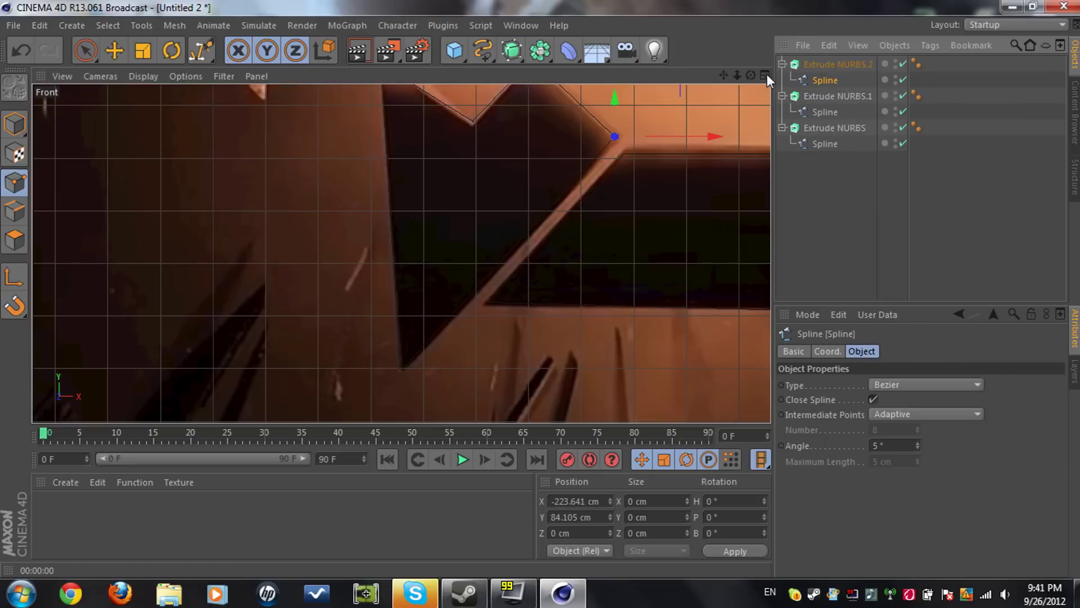
# Examine the three extruded logo parts up close and at an angle in the perspective view with nothing selected
pyautogui.doubleClick(765, 75)
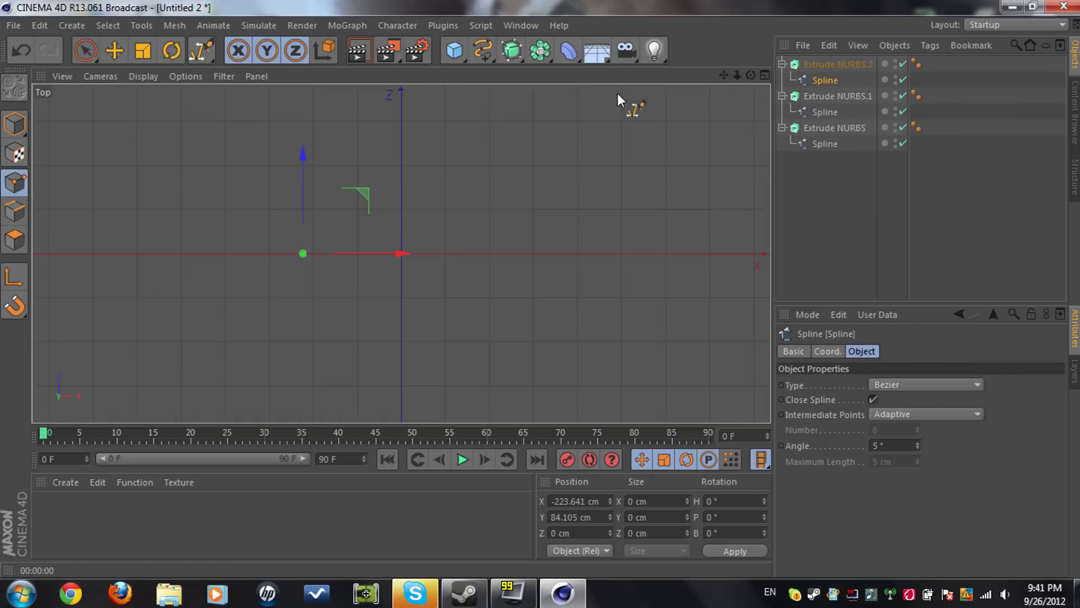
pyautogui.click(764, 75)
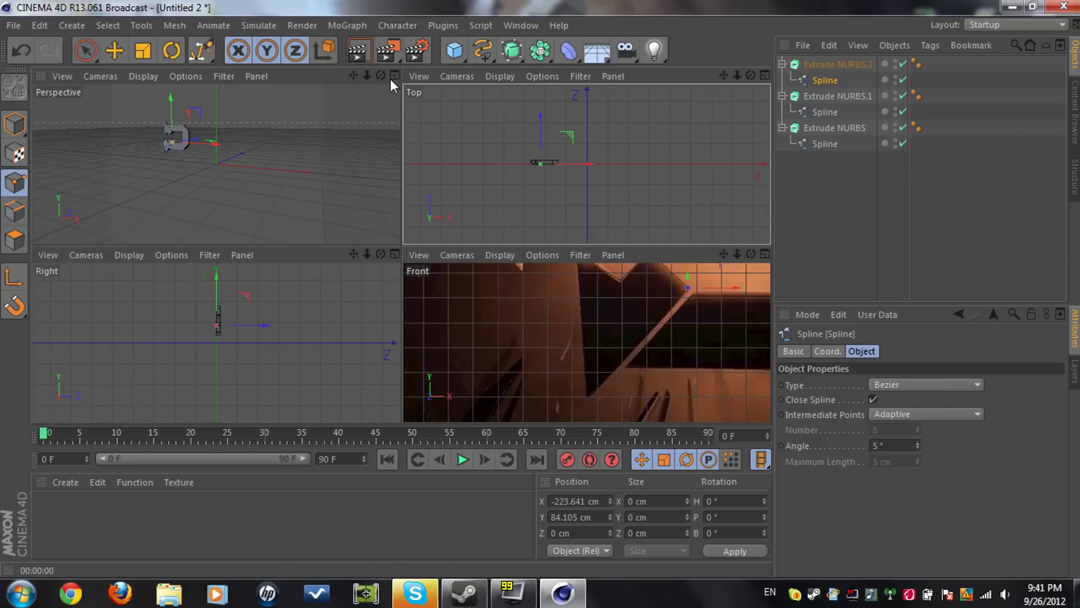
pyautogui.click(391, 79)
pyautogui.click(122, 51)
pyautogui.keyDown('alt'); pyautogui.moveTo(158, 242); pyautogui.dragTo(259, 237); pyautogui.keyUp('alt')
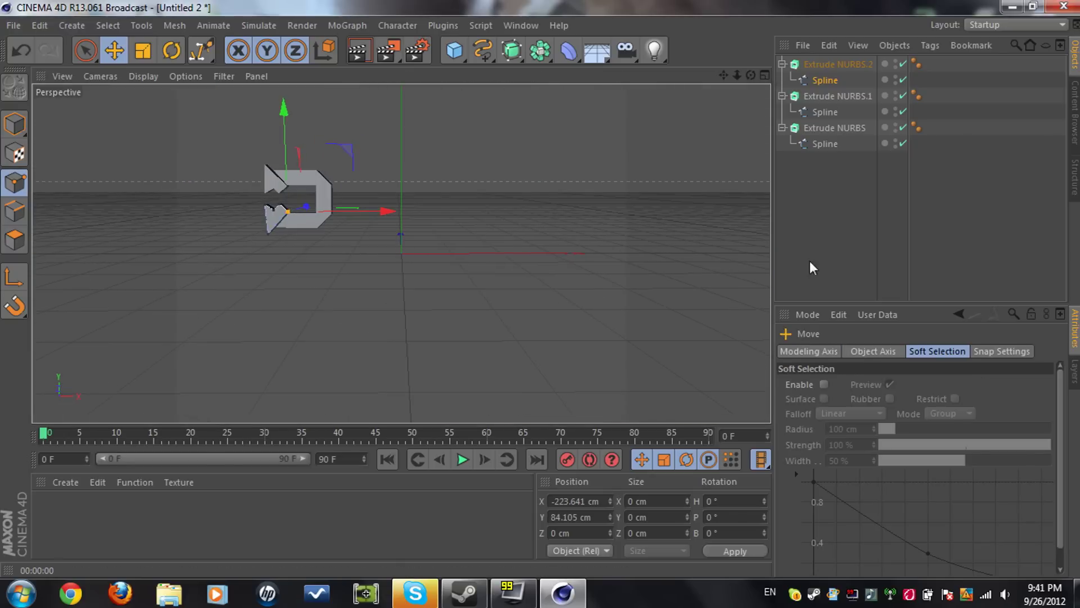
pyautogui.click(808, 261)
pyautogui.scroll(5, 308, 205)
pyautogui.scroll(3, 309, 207)
pyautogui.keyDown('alt'); pyautogui.moveTo(332, 212); pyautogui.dragTo(1057, 236); pyautogui.keyUp('alt')
pyautogui.keyDown('alt'); pyautogui.moveTo(400, 253); pyautogui.dragTo(394, 225); pyautogui.keyUp('alt')
# Create a new material and set its color to bright blue, RGB 0, 136, 255
pyautogui.doubleClick(148, 507)
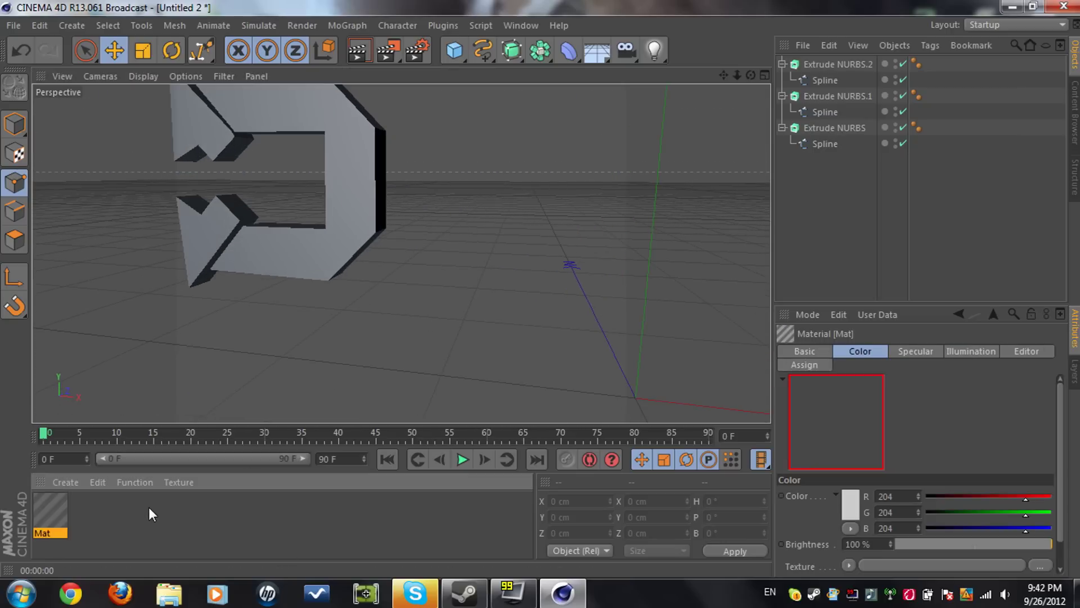
pyautogui.doubleClick(42, 499)
pyautogui.click(432, 186)
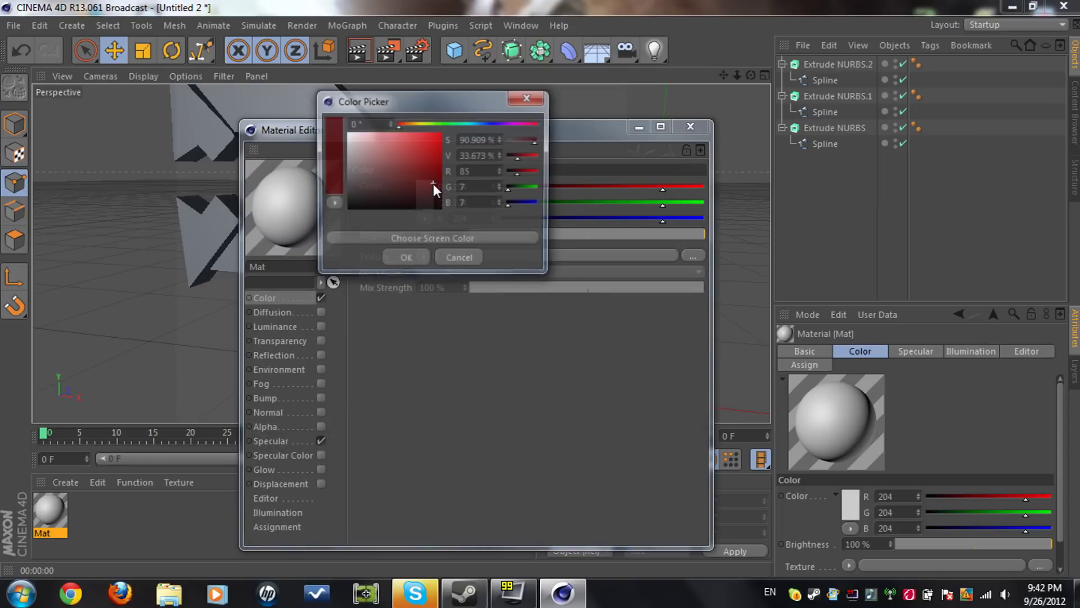
pyautogui.moveTo(433, 184); pyautogui.dragTo(480, 123)
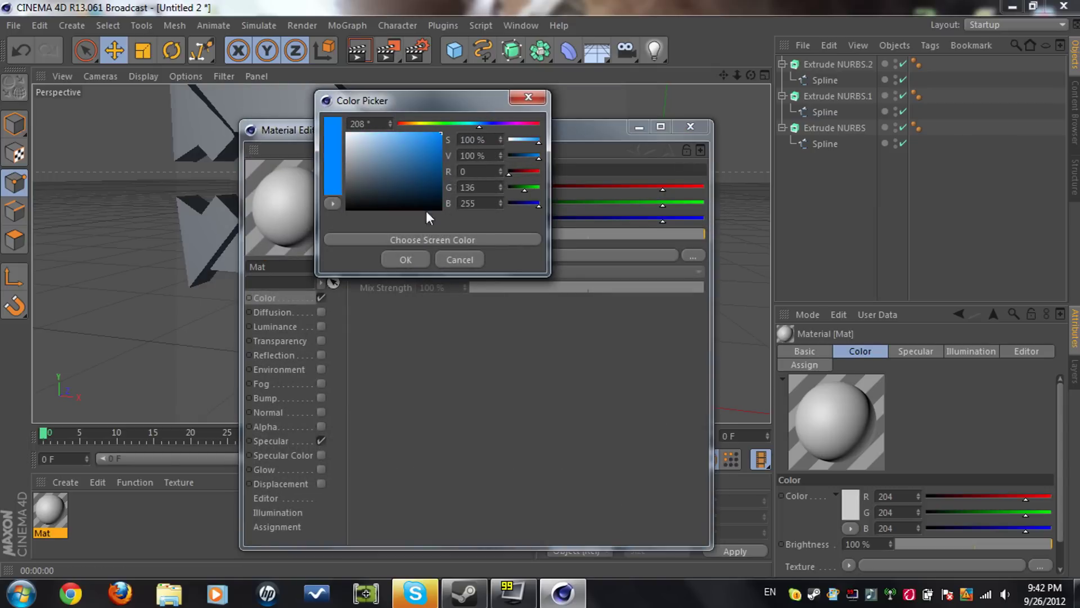
pyautogui.click(406, 259)
# Disable the material's specular channel and enable Glow with inner strength 50% and outer strength 50%
pyautogui.click(320, 442)
pyautogui.click(283, 468)
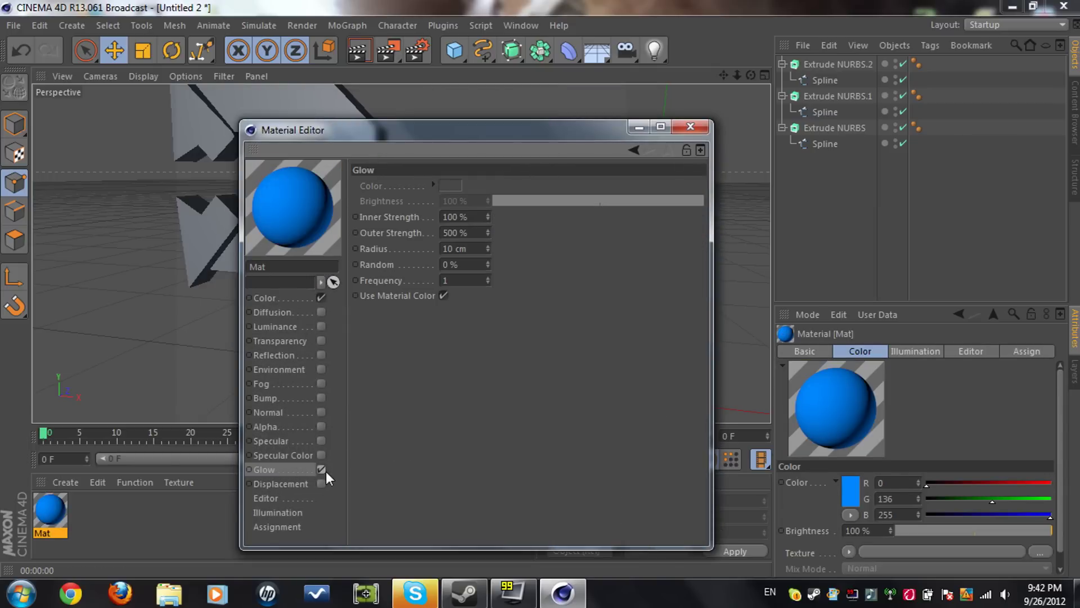
pyautogui.click(322, 469)
pyautogui.doubleClick(448, 217)
pyautogui.write('50')
pyautogui.press('Tab')
pyautogui.write('50')
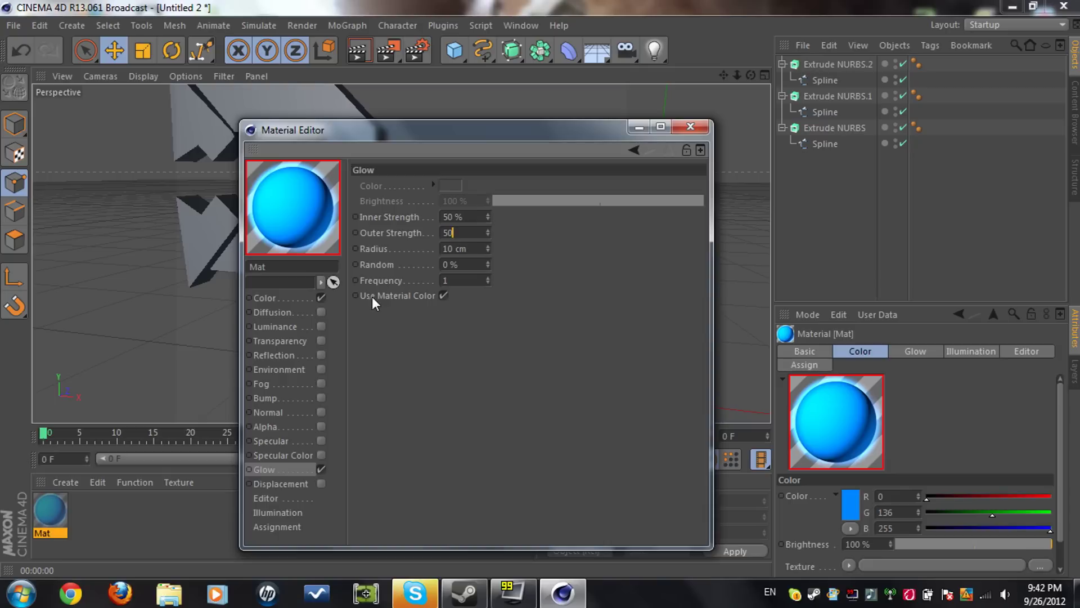
pyautogui.press('Return')
# Enable the material's reflection with a Fresnel texture and 75% brightness, and close the material editor
pyautogui.click(292, 354)
pyautogui.click(320, 355)
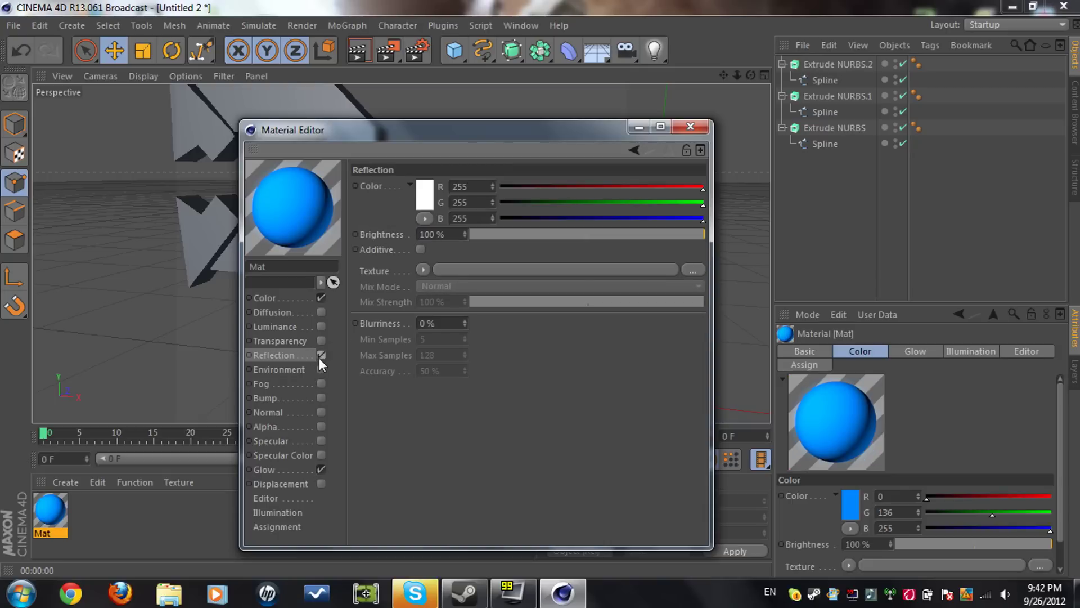
pyautogui.click(423, 272)
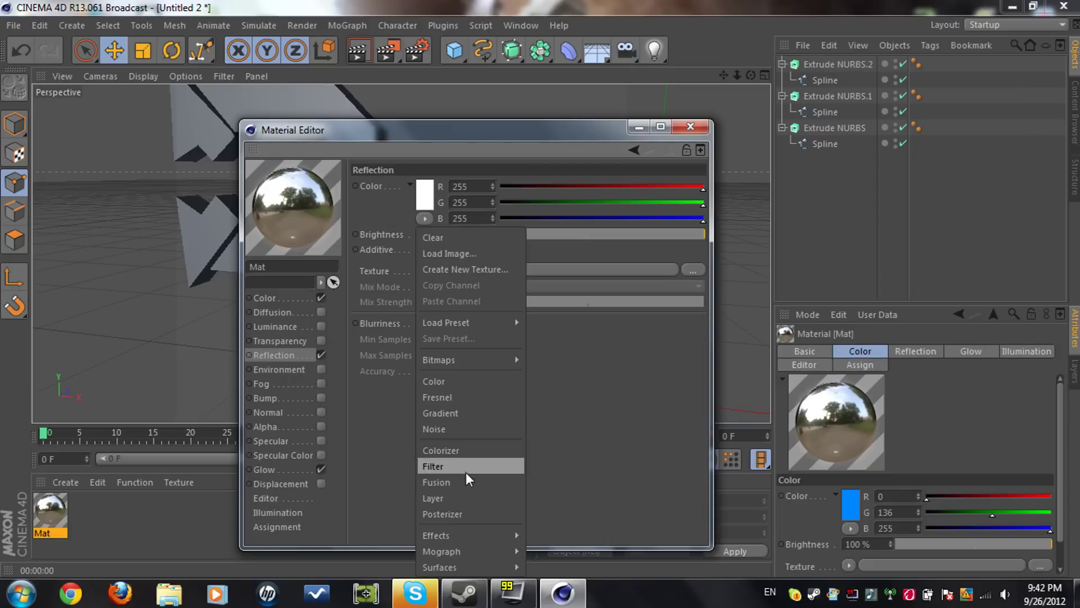
pyautogui.click(472, 397)
pyautogui.doubleClick(425, 234)
pyautogui.write('75')
pyautogui.press('Return')
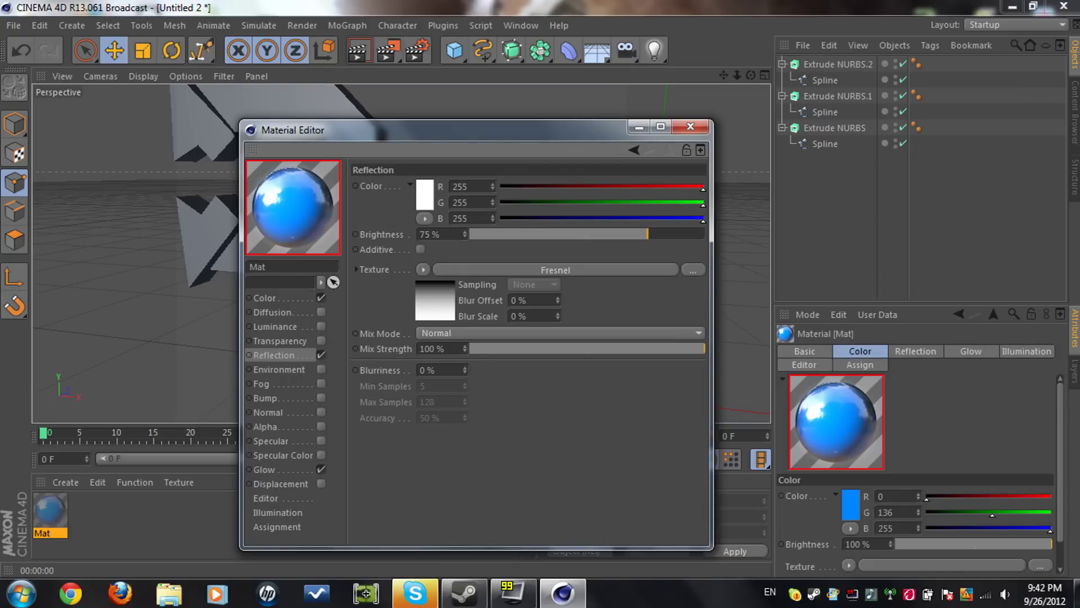
pyautogui.press('Return')
pyautogui.click(692, 132)
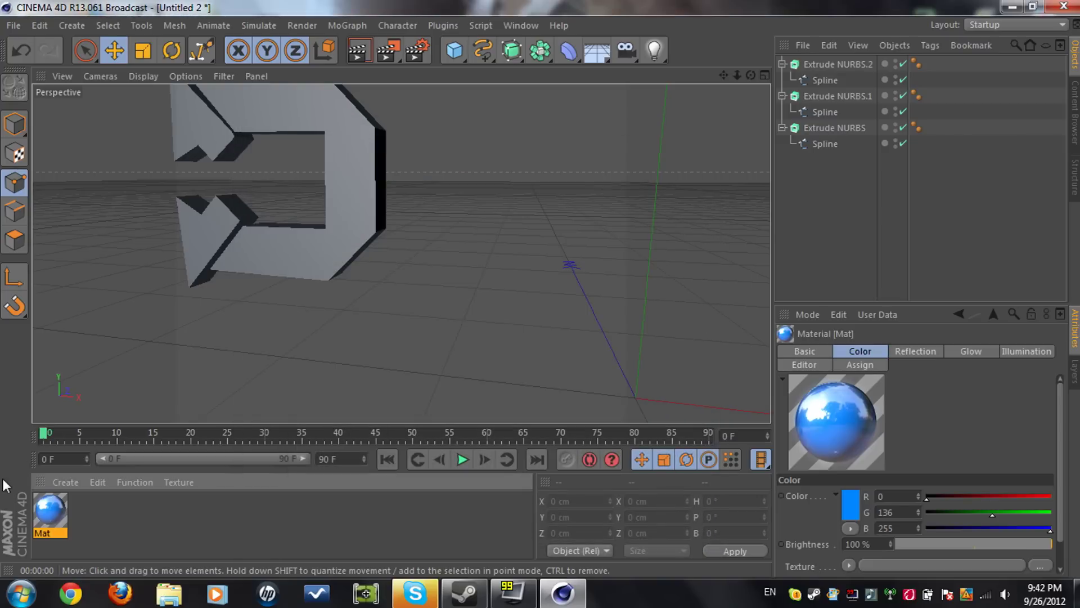
# Apply the blue material to the D and both pointed pieces, and preview the logo with a viewport render
pyautogui.moveTo(48, 509); pyautogui.dragTo(256, 281)
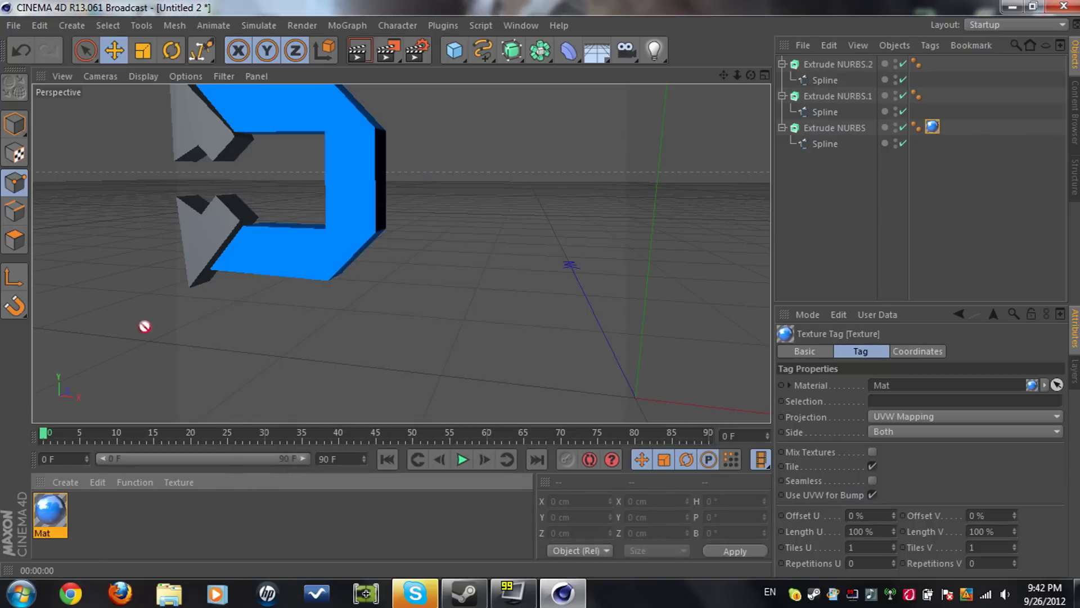
pyautogui.moveTo(48, 512); pyautogui.dragTo(204, 147)
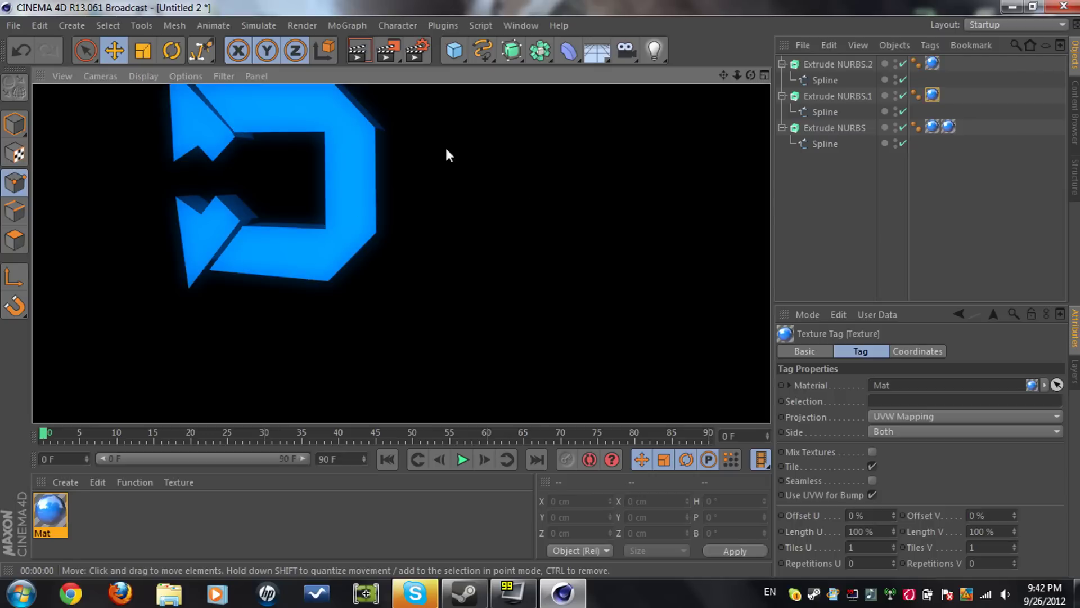
pyautogui.keyDown('alt'); pyautogui.moveTo(444, 146); pyautogui.dragTo(90, 174); pyautogui.keyUp('alt')
pyautogui.keyDown('alt'); pyautogui.moveTo(401, 253); pyautogui.dragTo(533, 182); pyautogui.keyUp('alt')
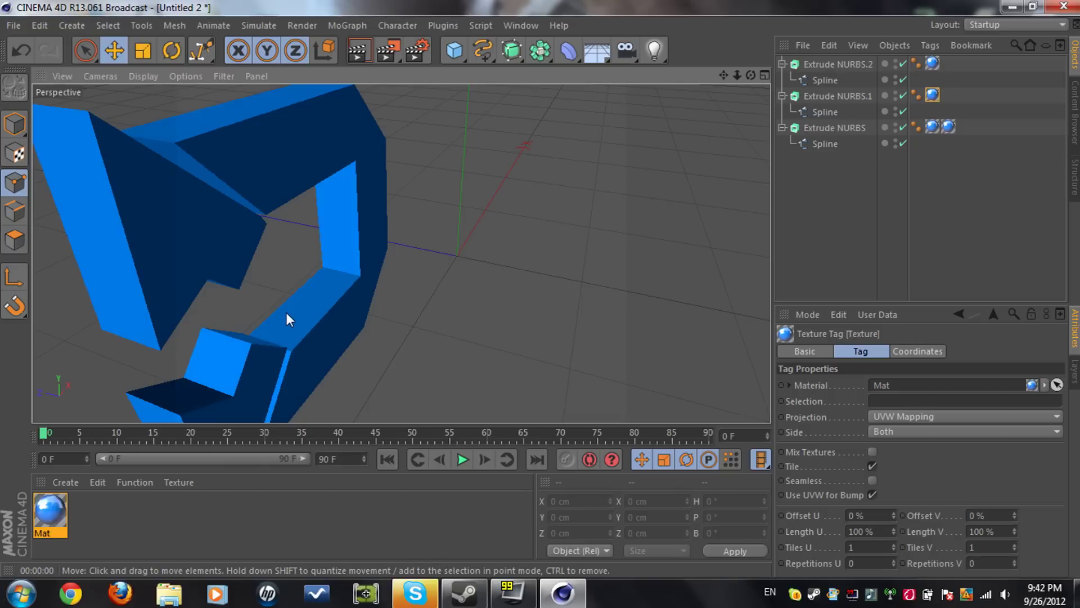
pyautogui.scroll(-3, 286, 314)
pyautogui.keyDown('alt'); pyautogui.moveTo(605, 301); pyautogui.dragTo(318, 219); pyautogui.keyUp('alt')
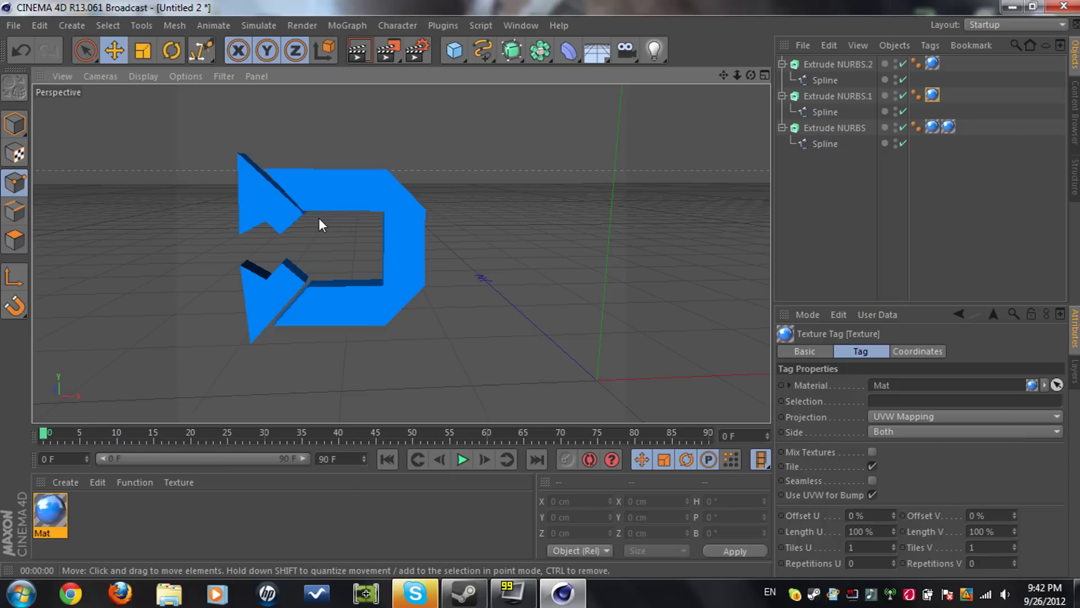